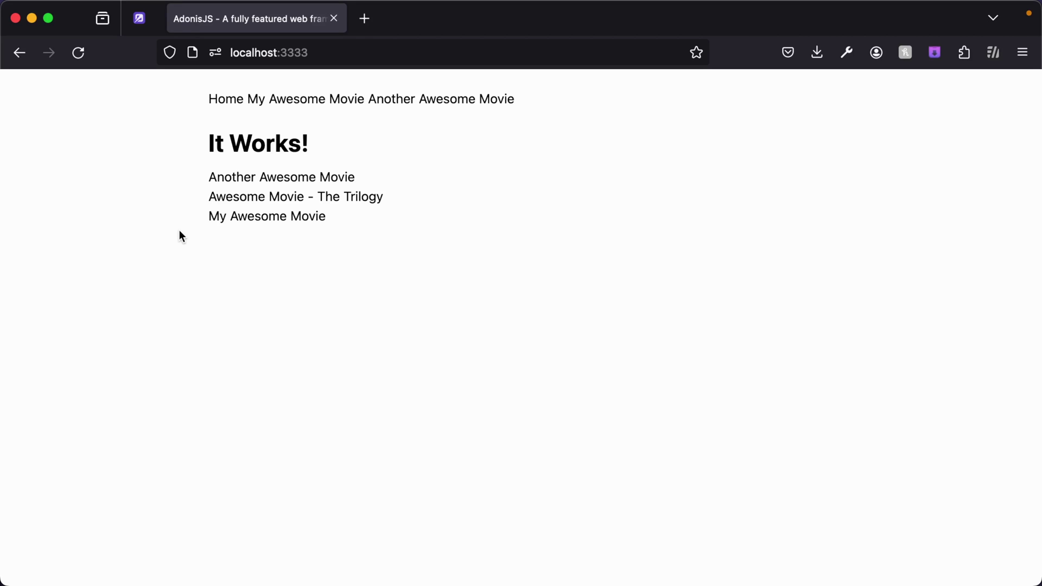
Reload localhost:3333 in Firefox to surface the 500 invalid-JSON SyntaxError.
left_click(79, 53)
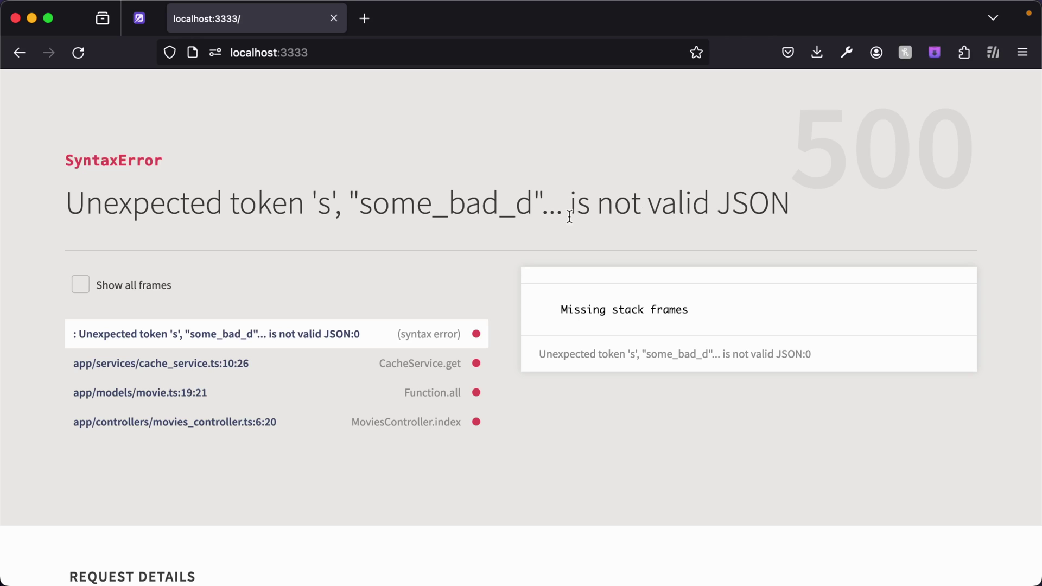
left_click(146, 367)
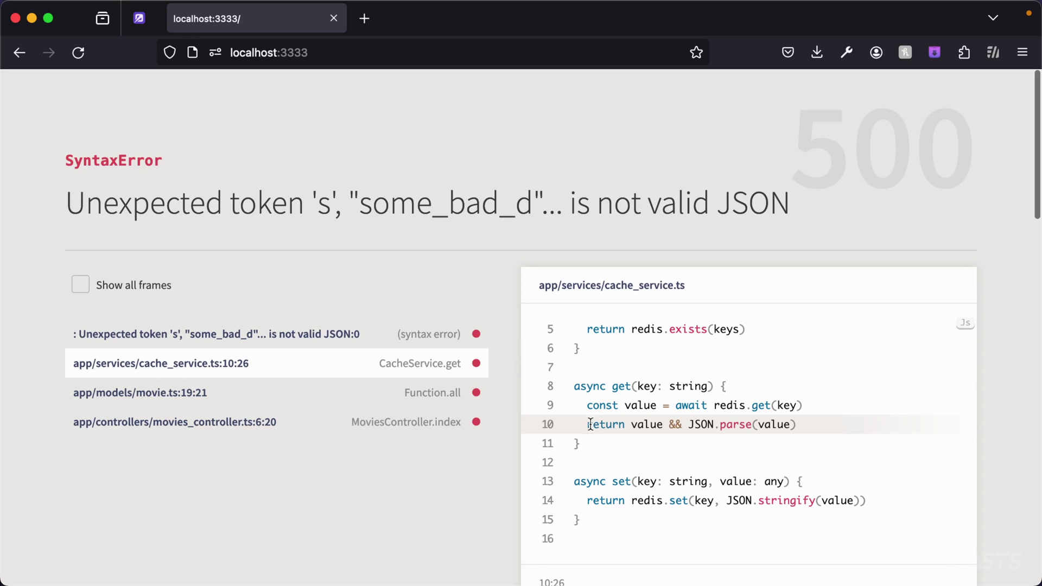
left_click_drag(590, 425, 755, 420)
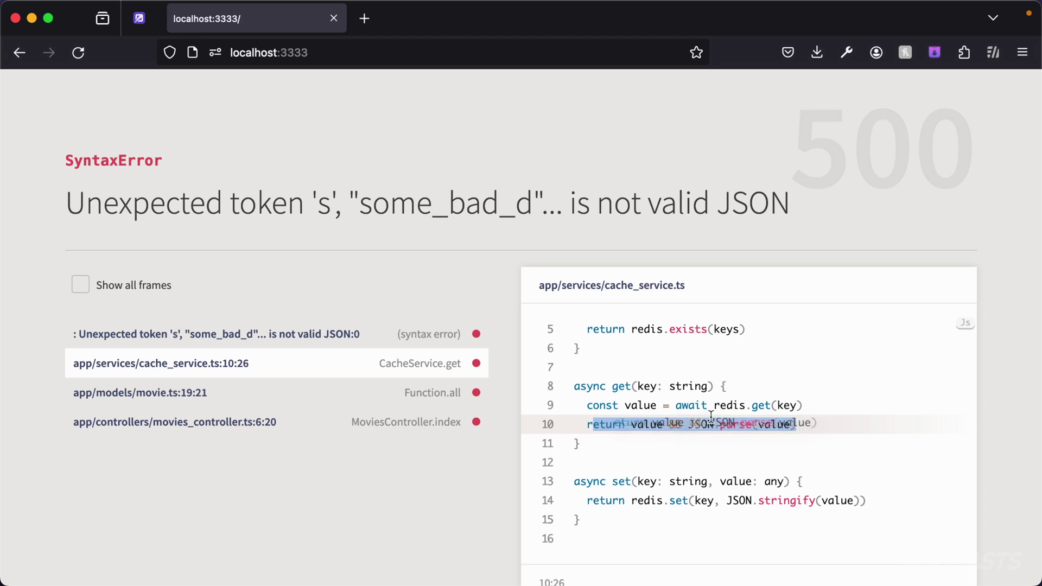
left_click_drag(808, 421, 689, 423)
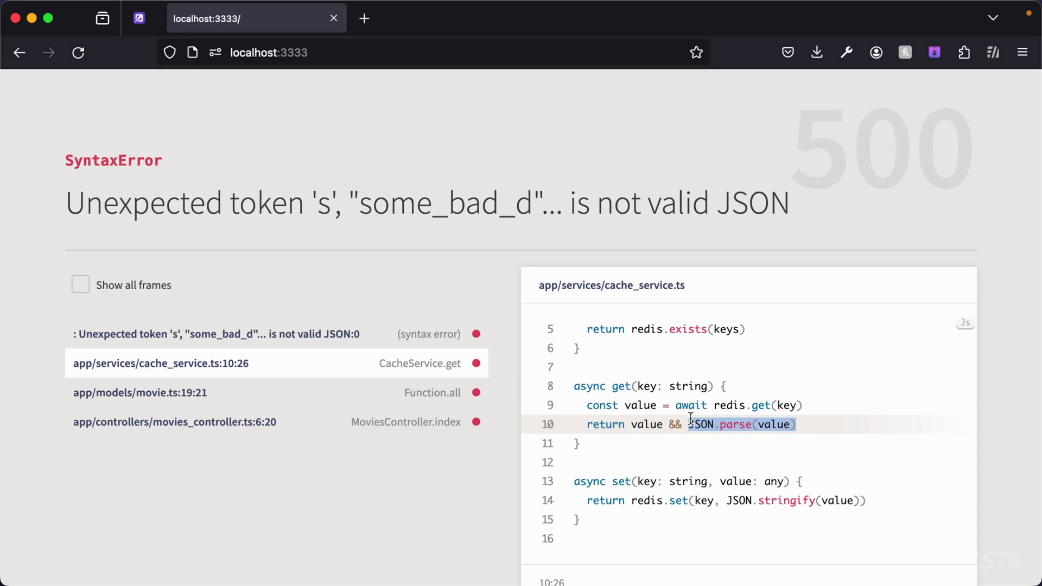
left_click_drag(716, 203, 783, 206)
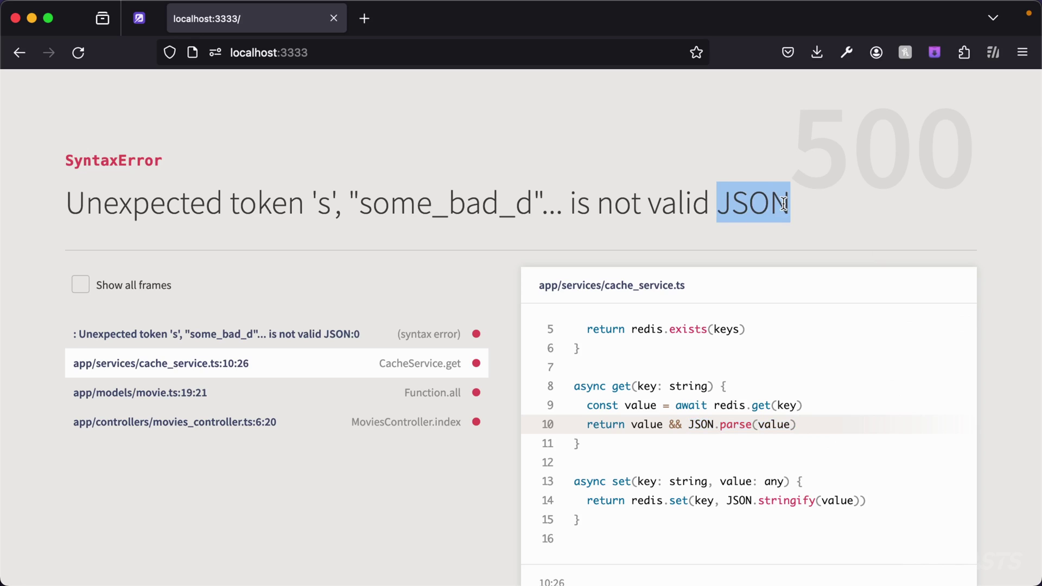
left_click(80, 57)
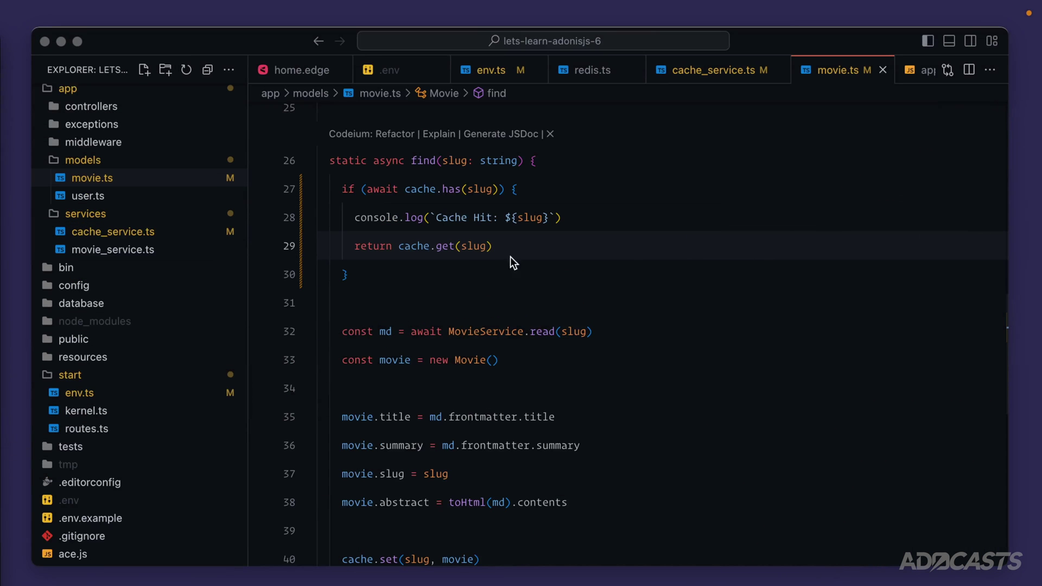
Open routes.ts and begin a router.delete('/redis/:slug') route with no handler yet.
left_click(511, 274)
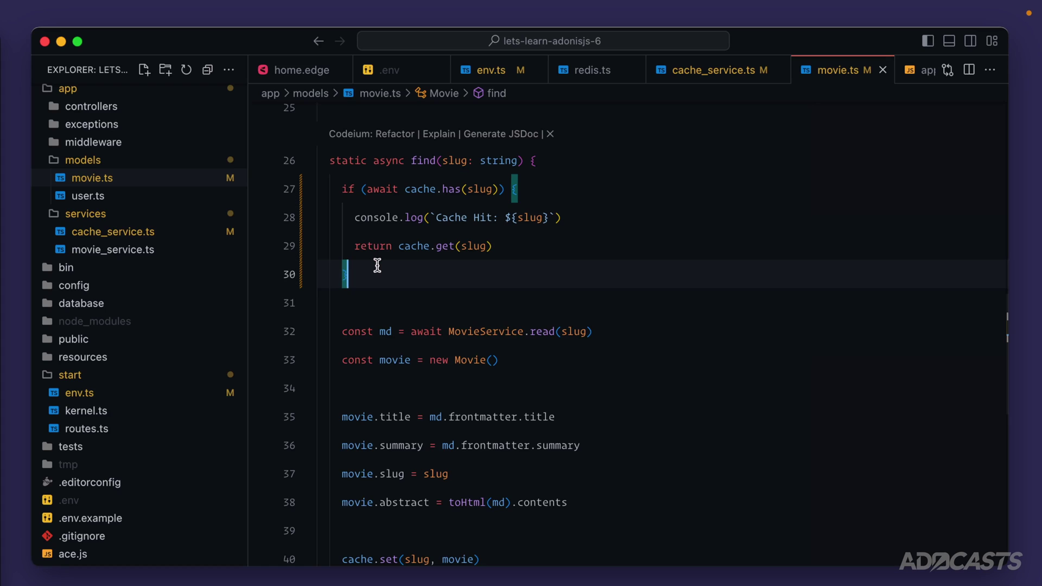
key("super+p")
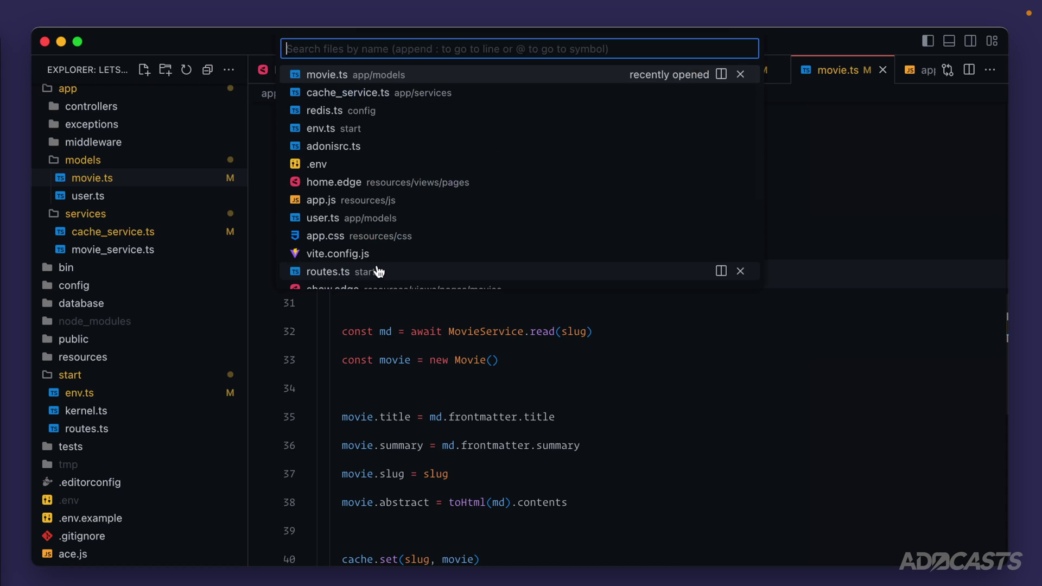
type("rou")
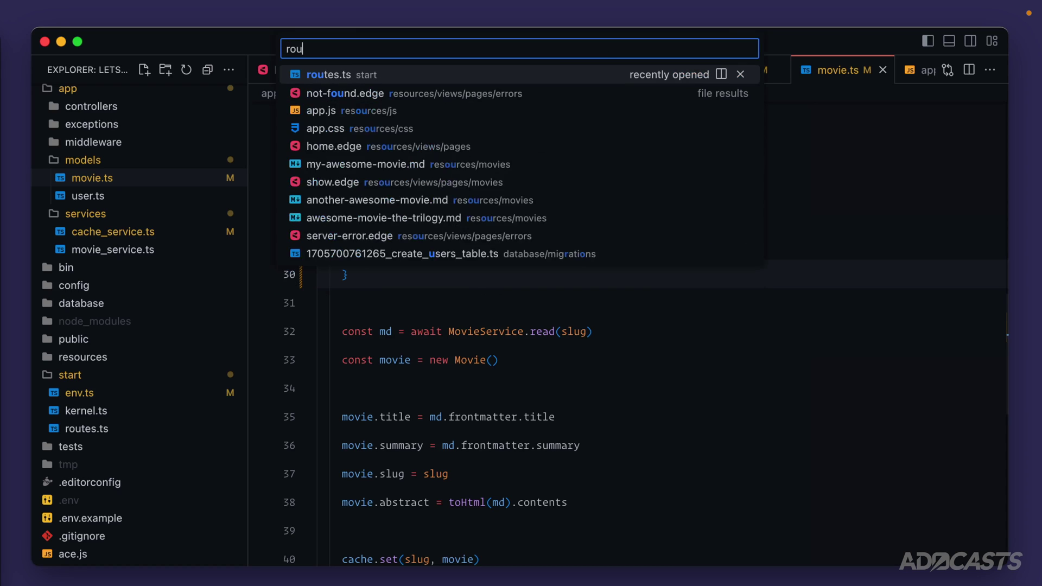
type("tes")
key("Return")
key("Return")
type("r")
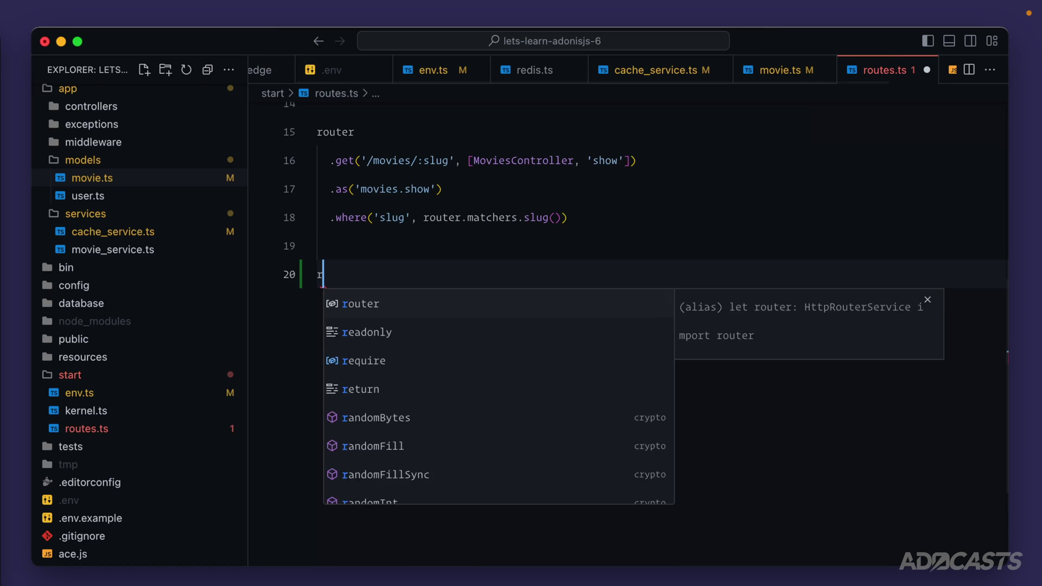
type("outer.delete('/redi")
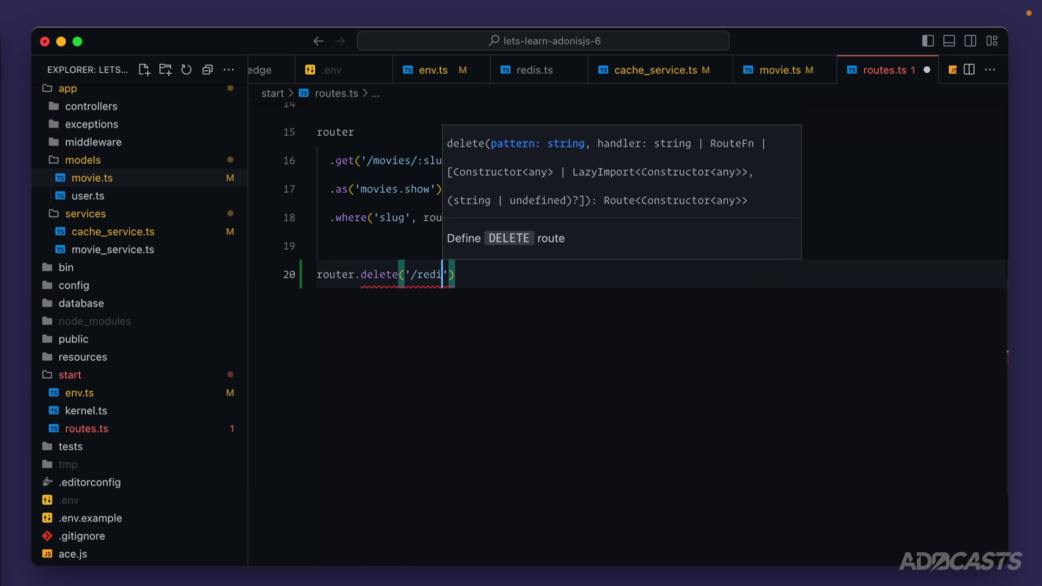
type("s/:slug',")
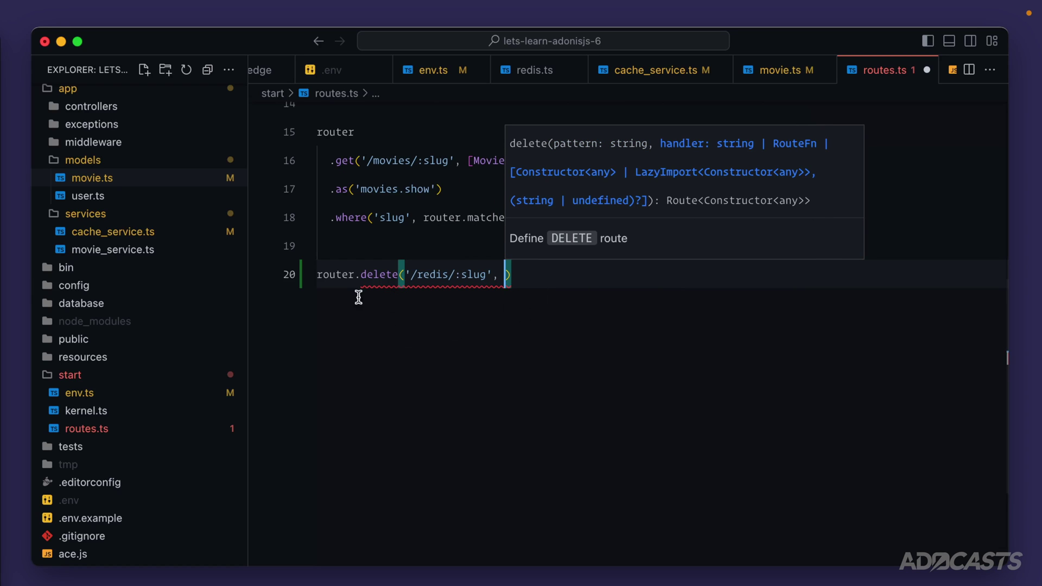
key("super+Tab")
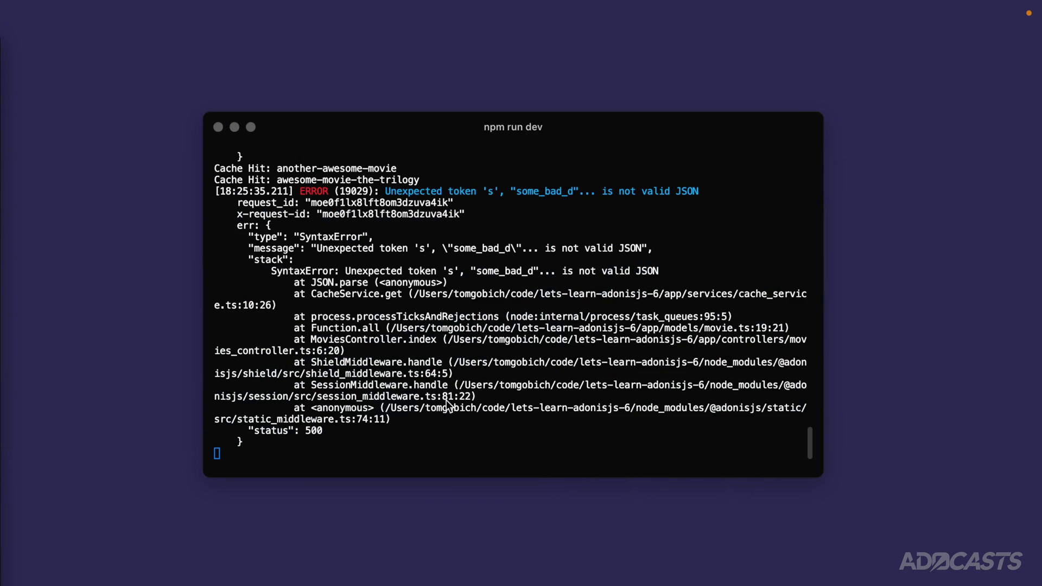
Stop the dev server, clear the terminal, and run node ace make:controller redis.
key("ctrl+c")
type("clear")
key("Return")
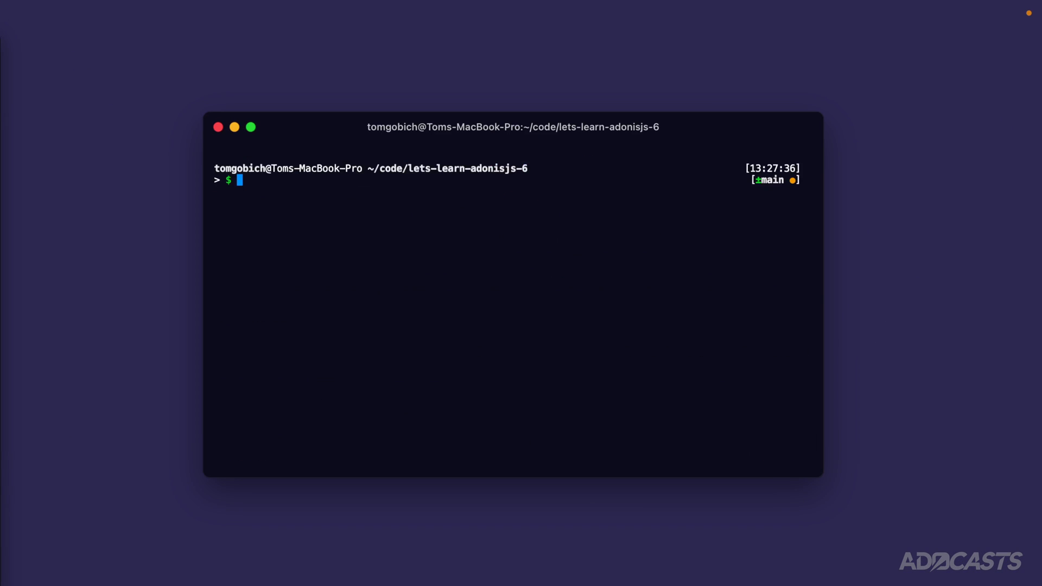
type("node ace")
type("make:controller")
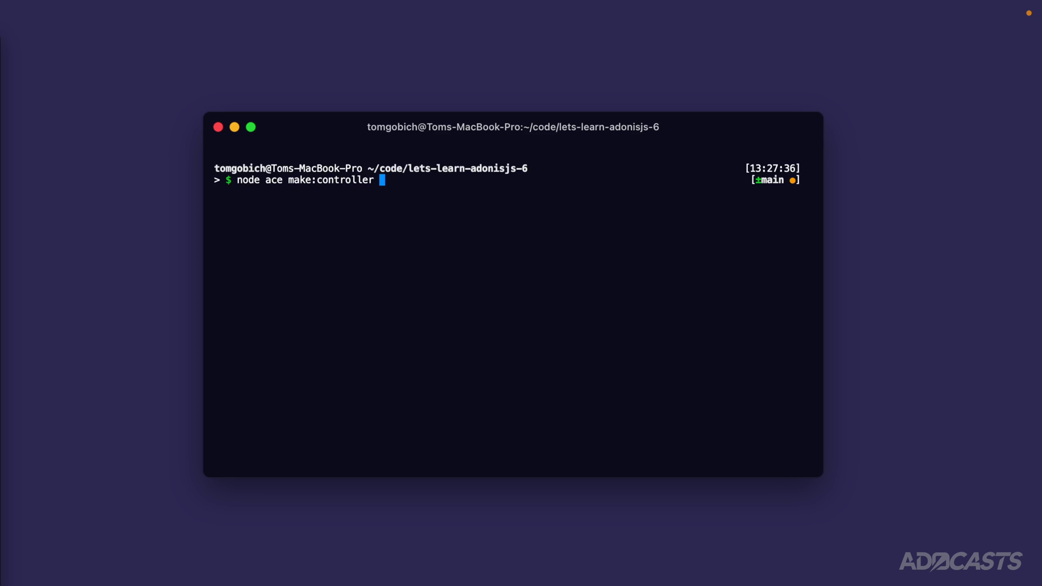
type("edis")
key("Return")
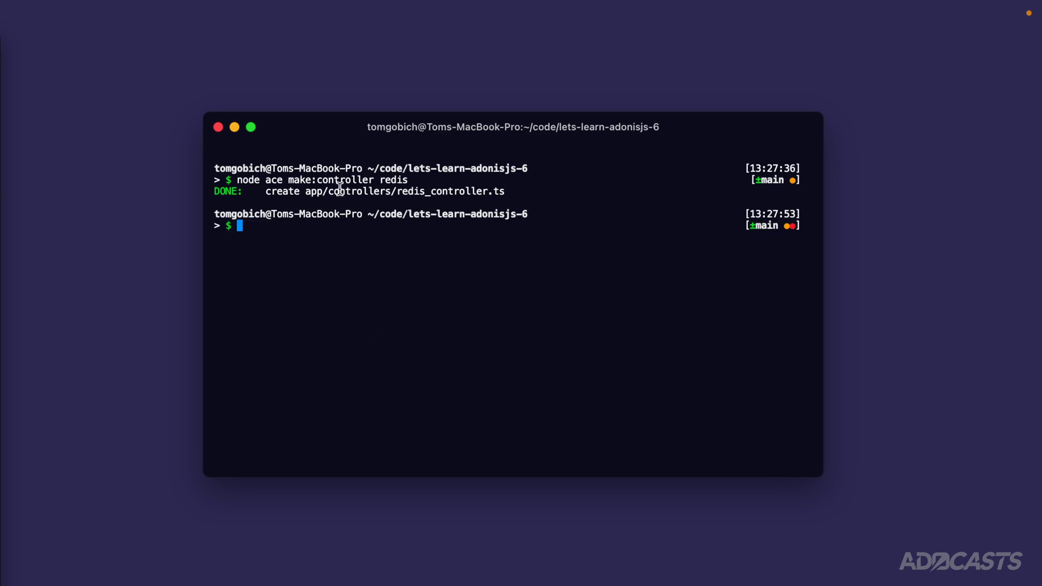
key("super+Tab")
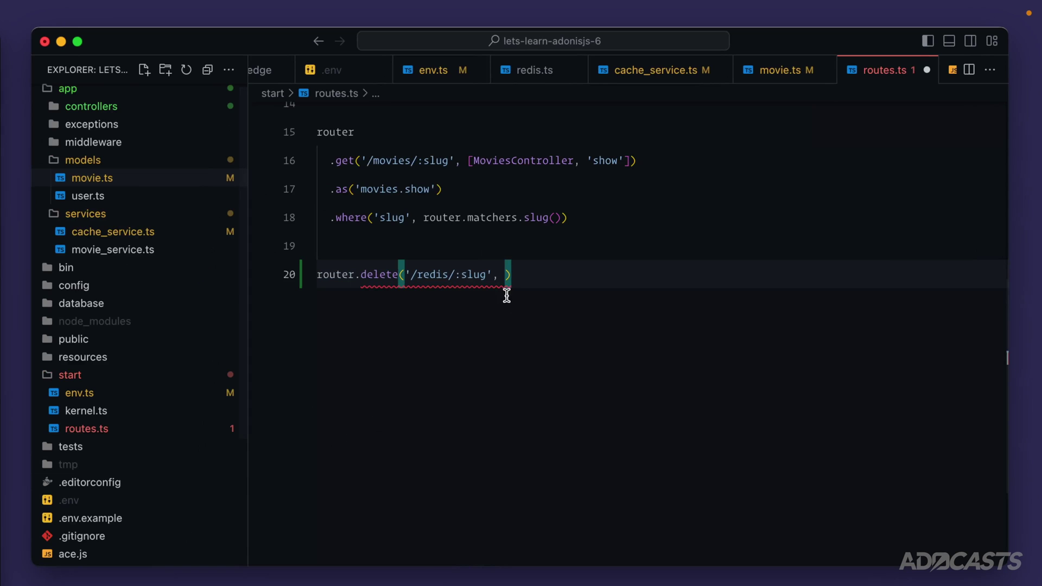
type("[Redis")
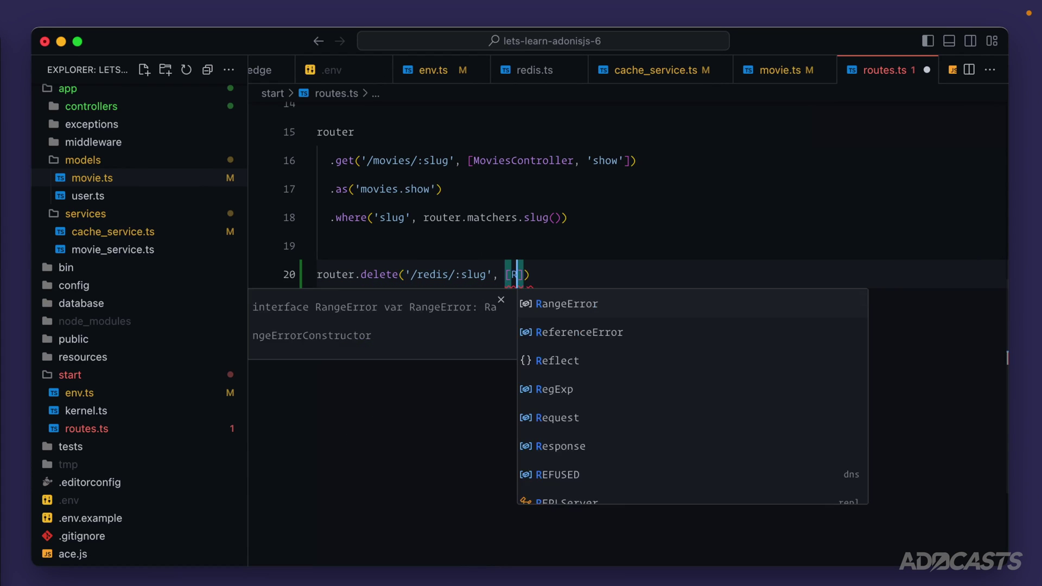
Point the DELETE /redis/:slug handler at RedisController, auto-importing it.
key("Return")
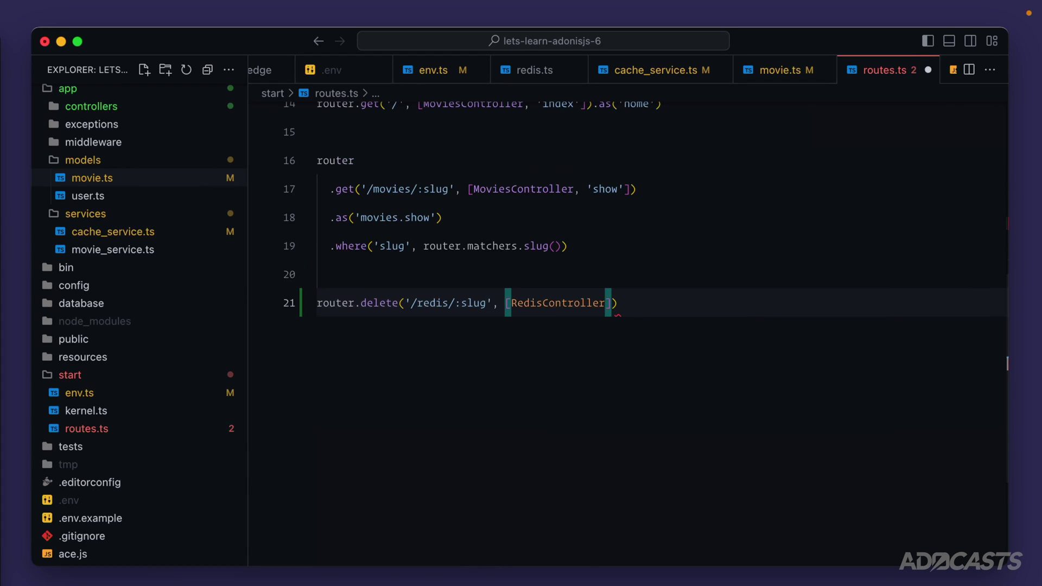
type(",")
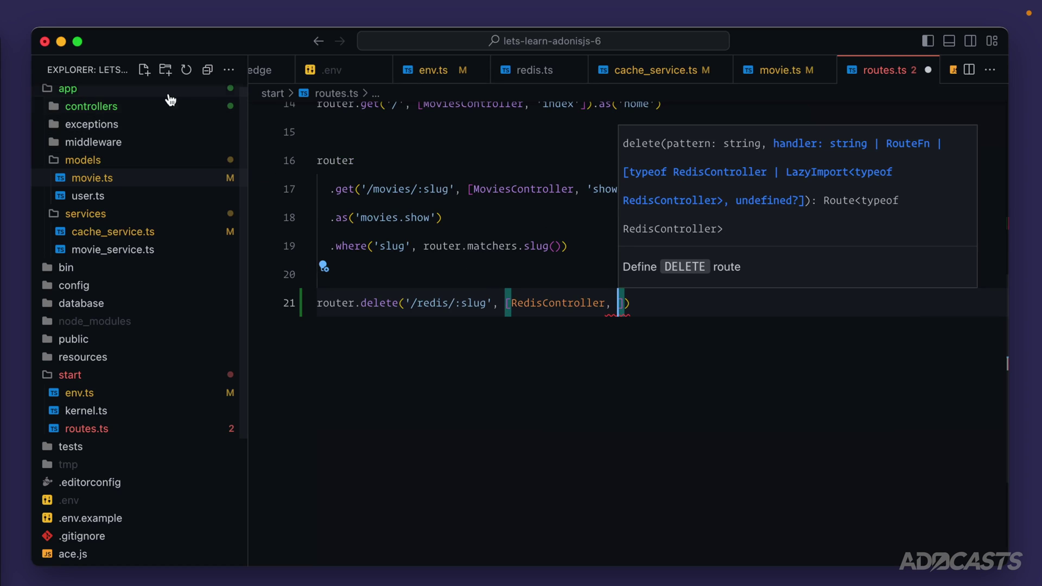
left_click(114, 107)
Add a destroy method taking HttpContext to redis_controller.ts, uncommenting its import.
left_click(116, 142)
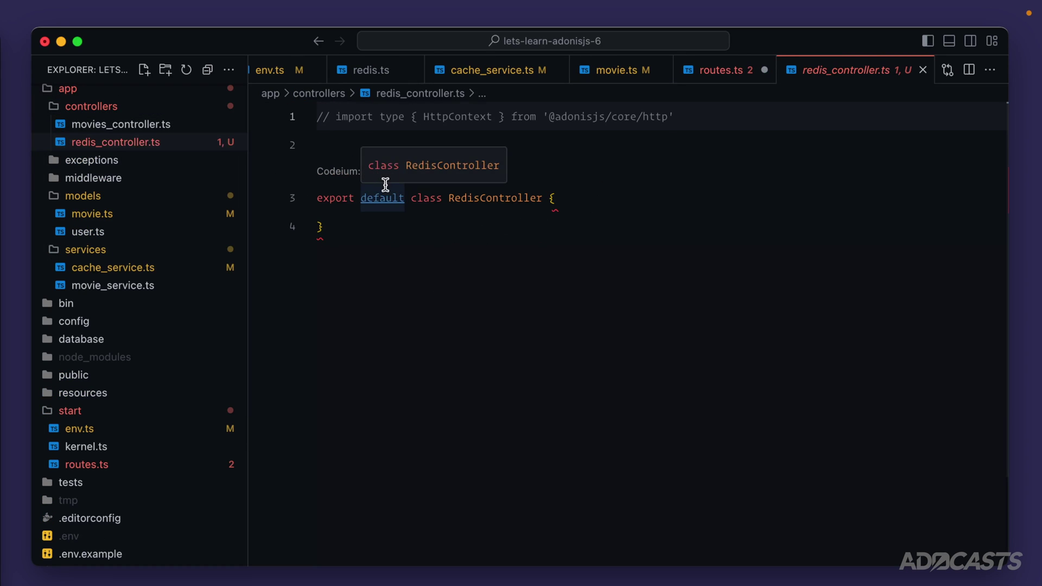
key("super+slash")
key("Down")
key("Down")
key("End")
key("Return")
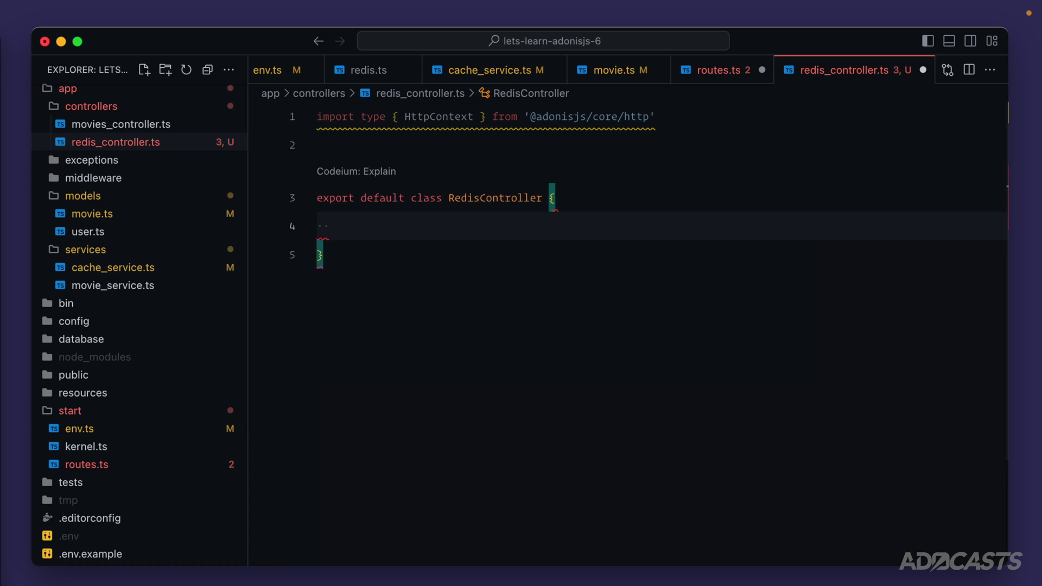
type("public async de")
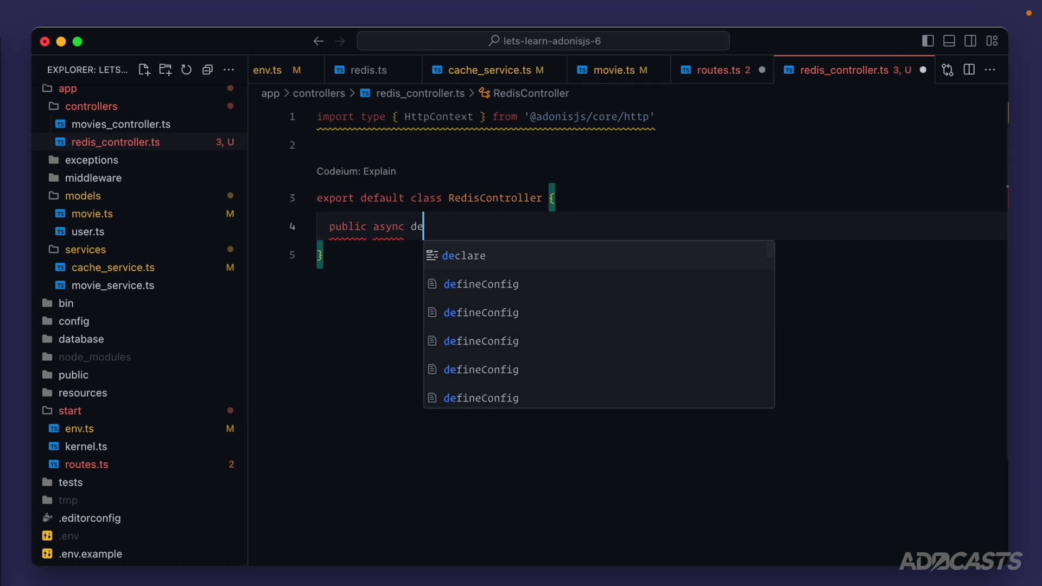
type("stroy(){ re")
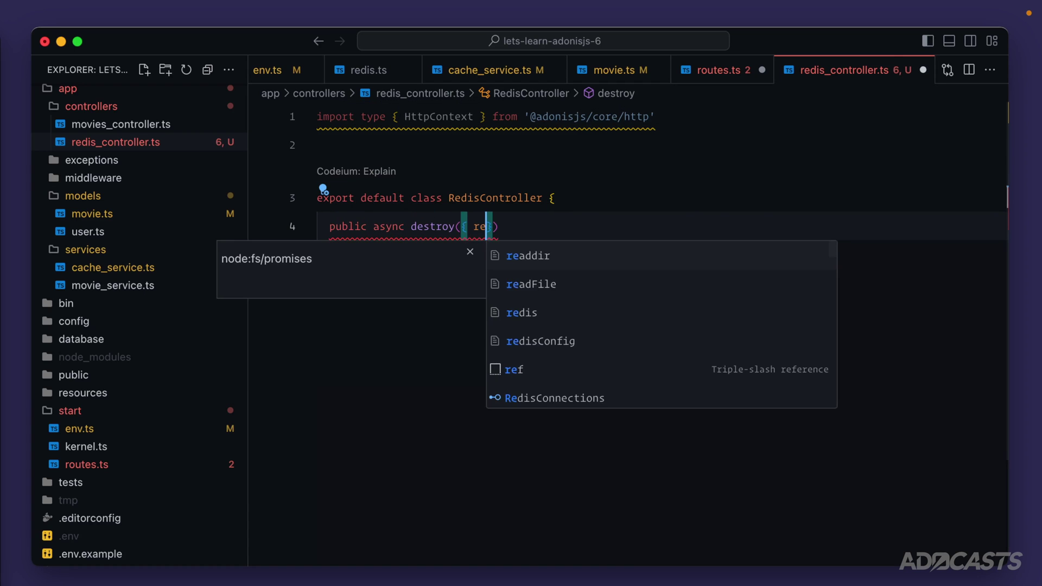
type("sponse }: Http")
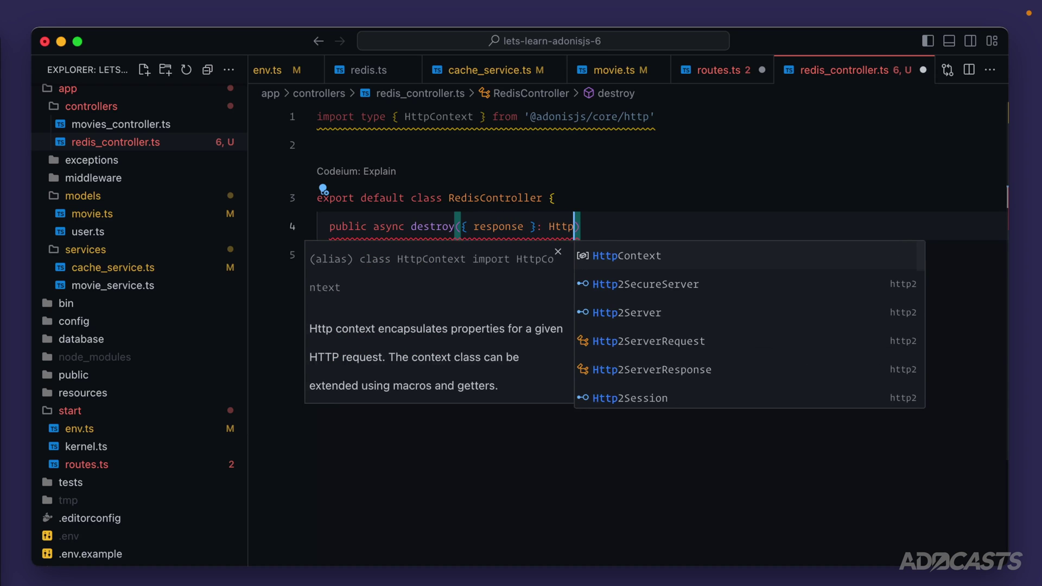
key("Tab")
key("End")
type("{")
key("Return")
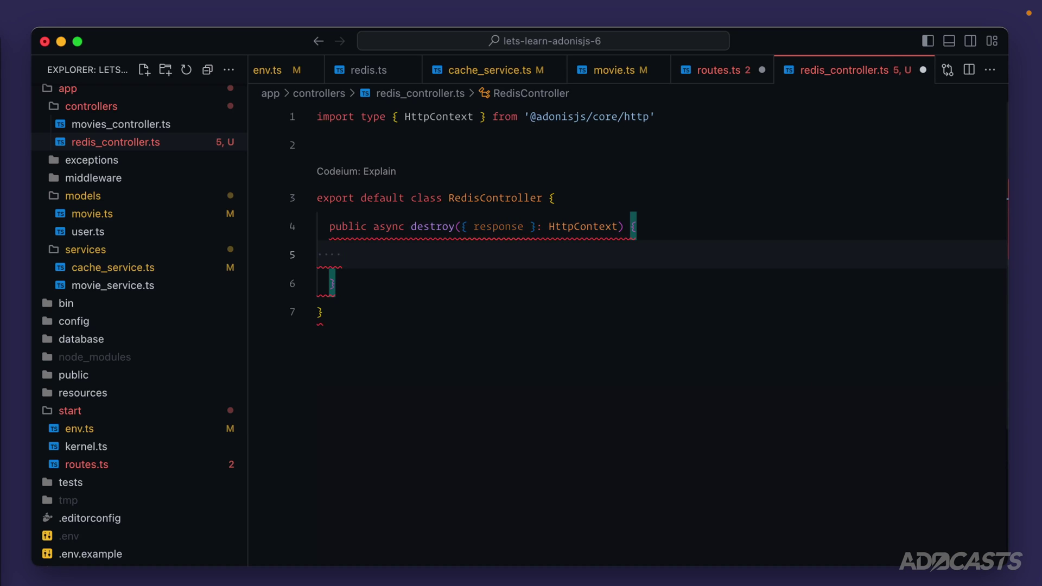
Duplicate the destroy method and rename the copy to flush.
left_click_drag(335, 309, 326, 251)
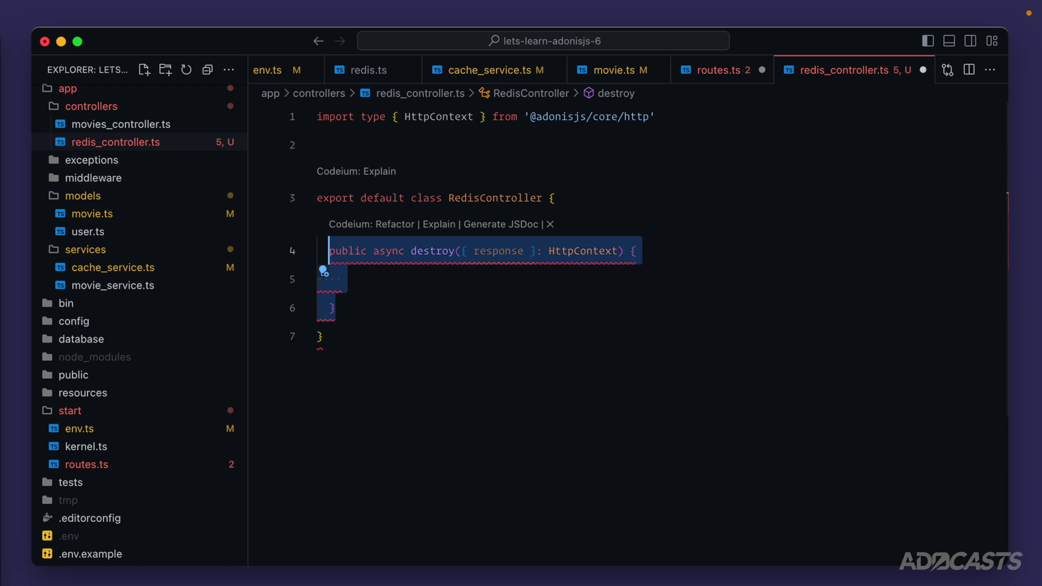
key("shift+alt+Down")
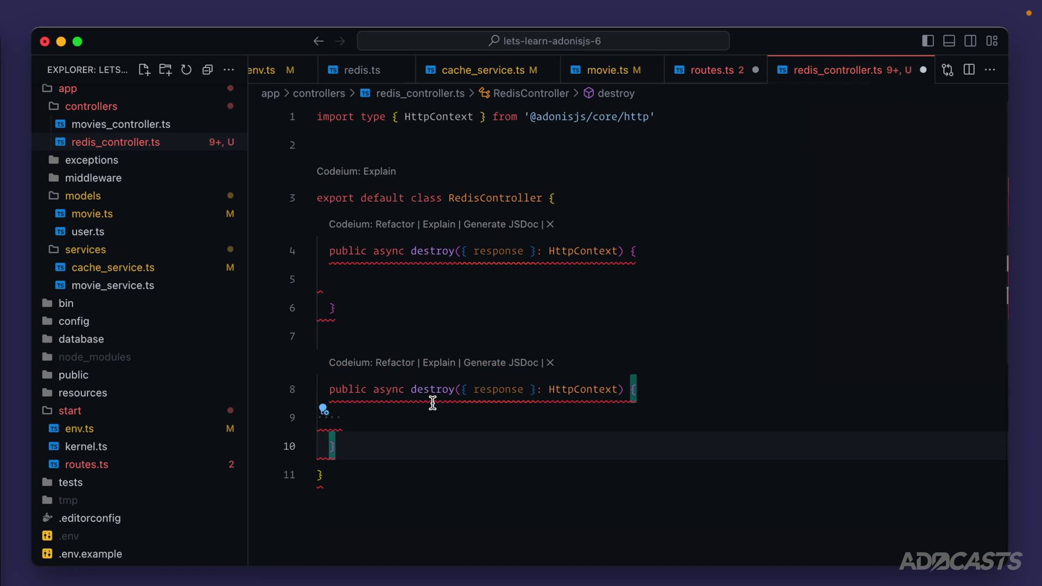
double_click(432, 389)
type("flush")
key("Escape")
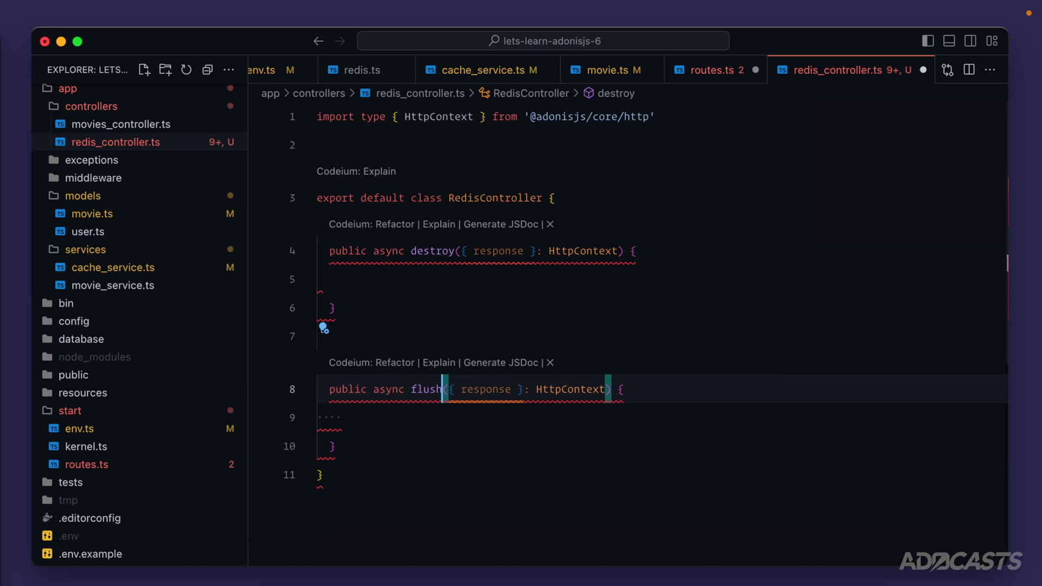
double_click(438, 248)
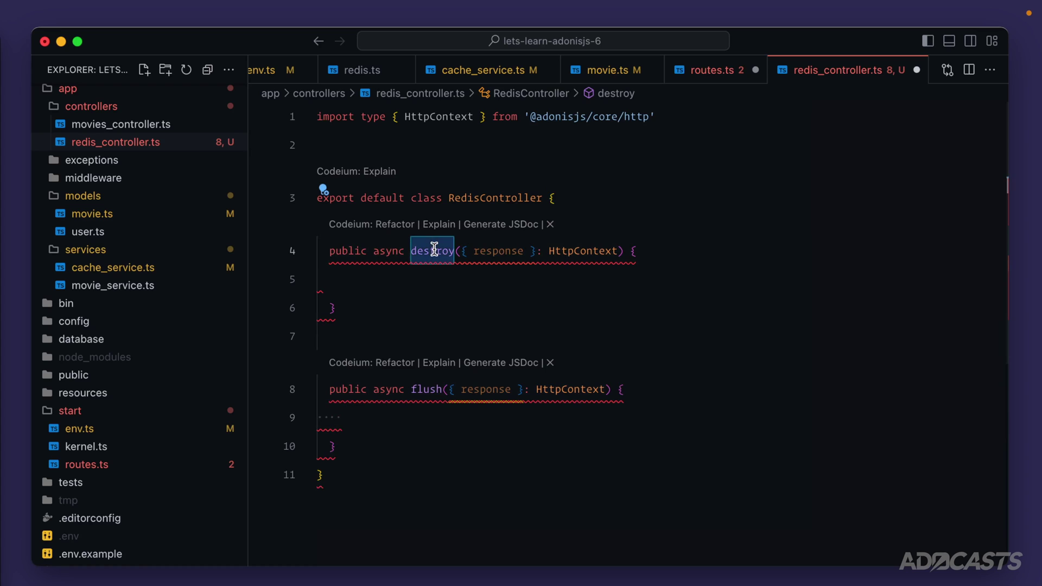
double_click(426, 390)
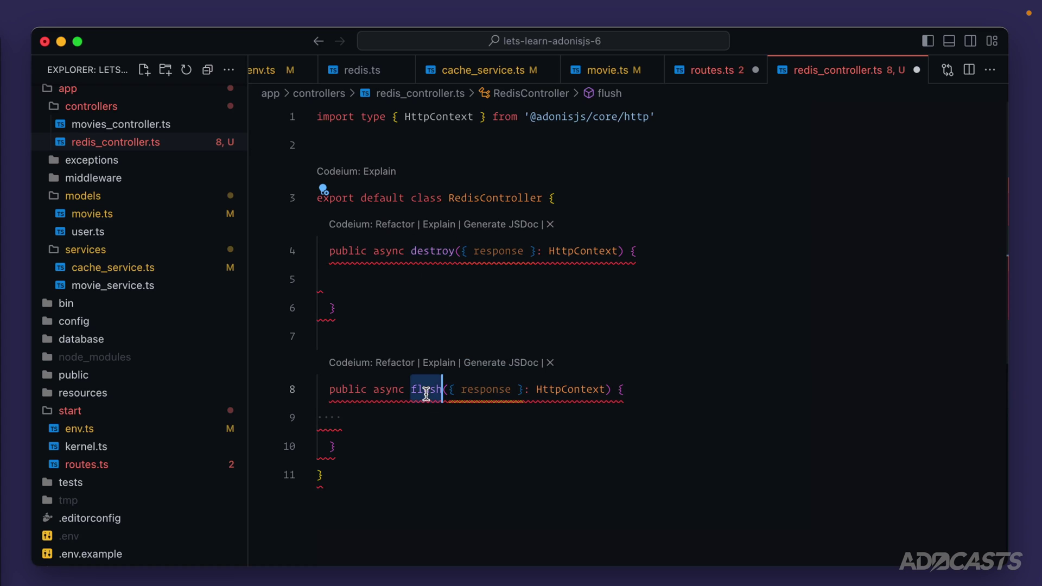
Make destroy await cache.delete(params.slug) and return response.redirect().back(), then save.
left_click(471, 279)
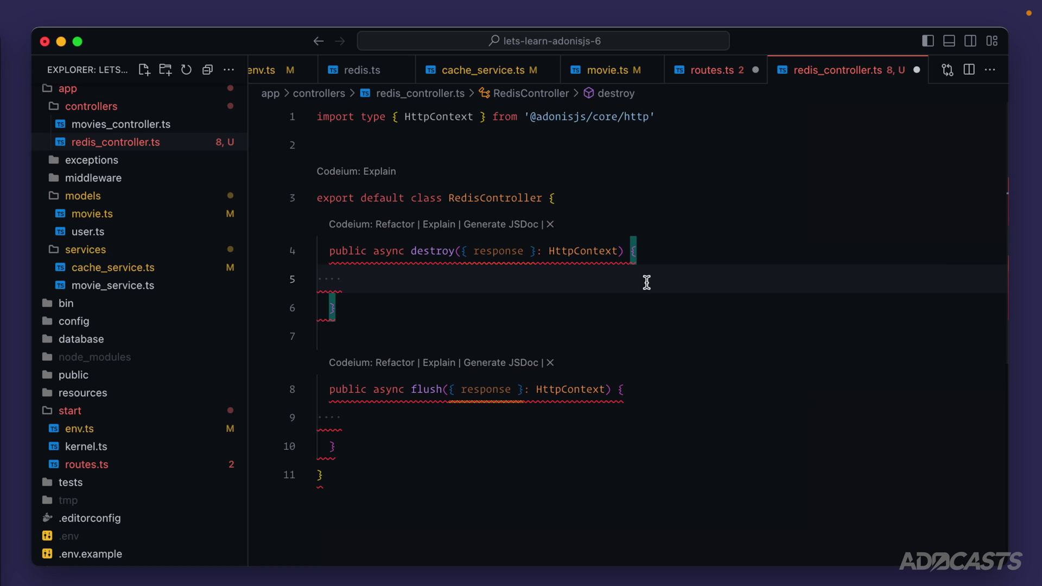
type("await cache")
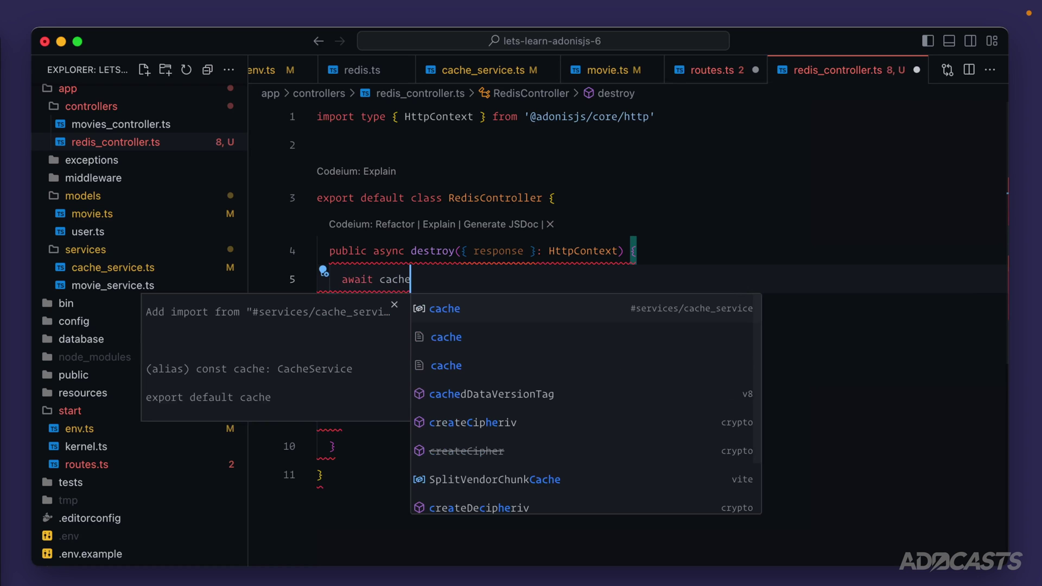
key("Return")
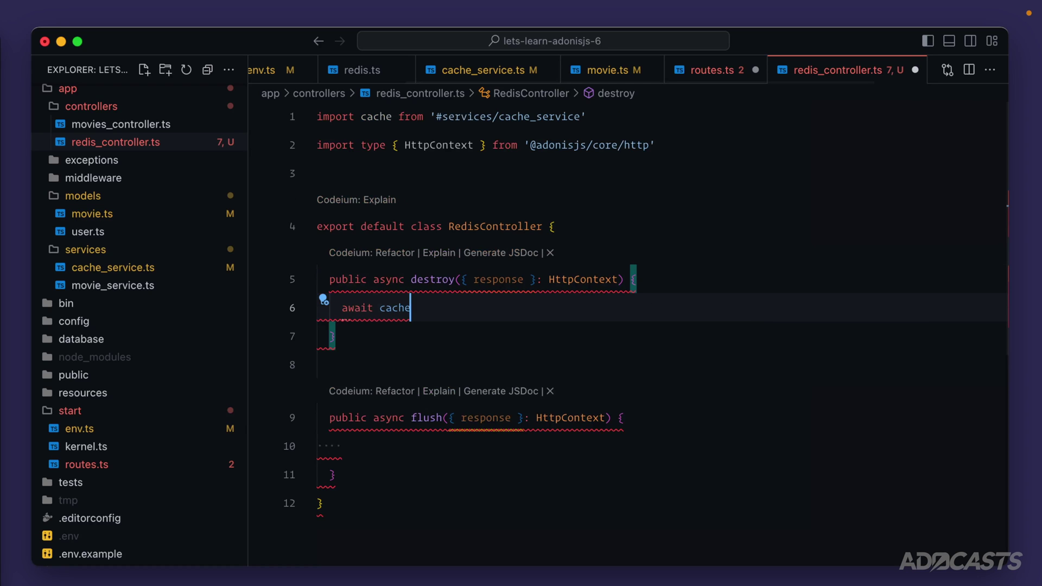
type(".delete(")
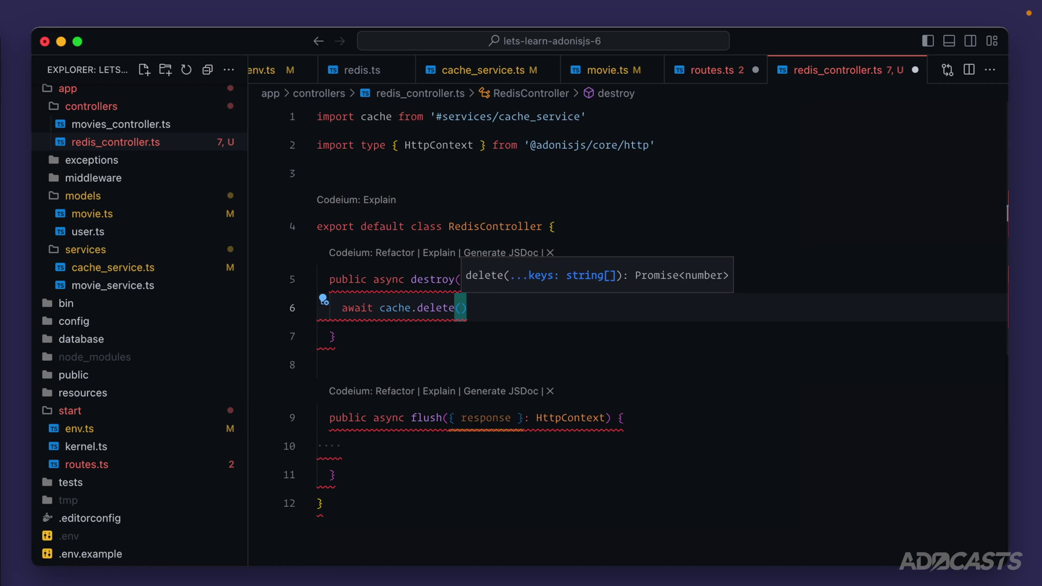
left_click(524, 281)
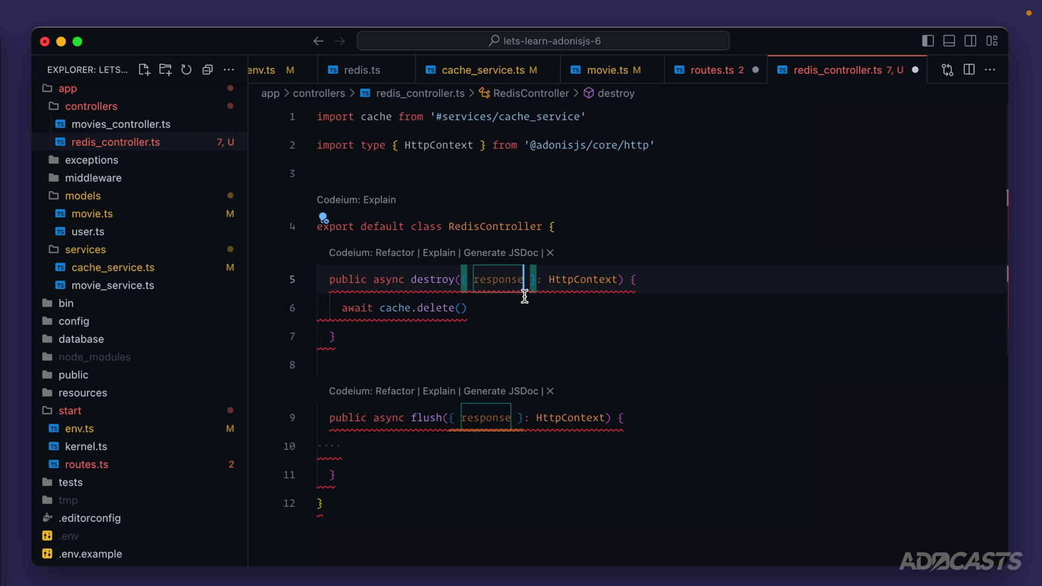
type(", params")
left_click(464, 308)
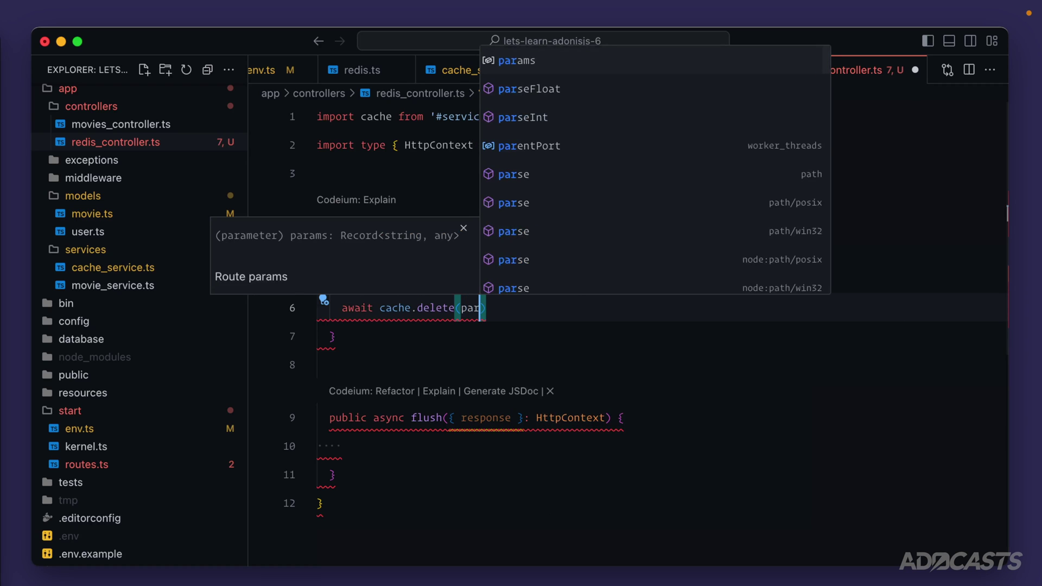
type("params.slug")
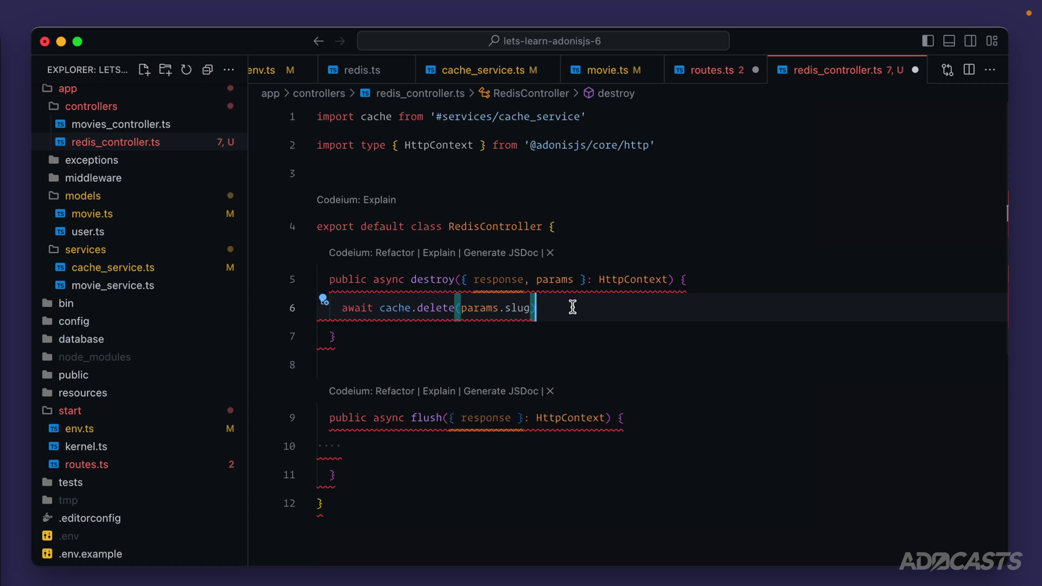
key("Return")
type("ret")
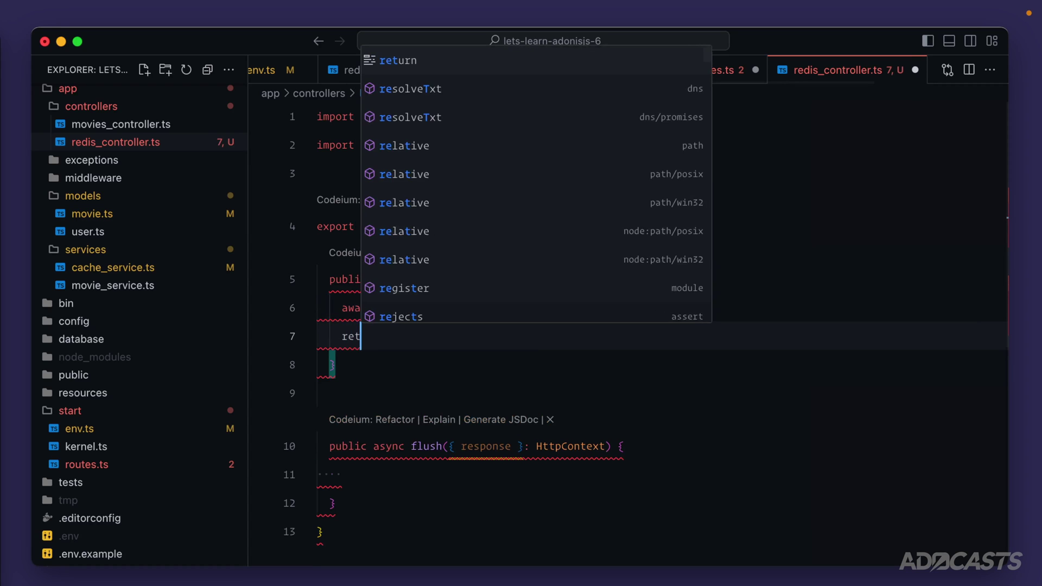
type("urn response")
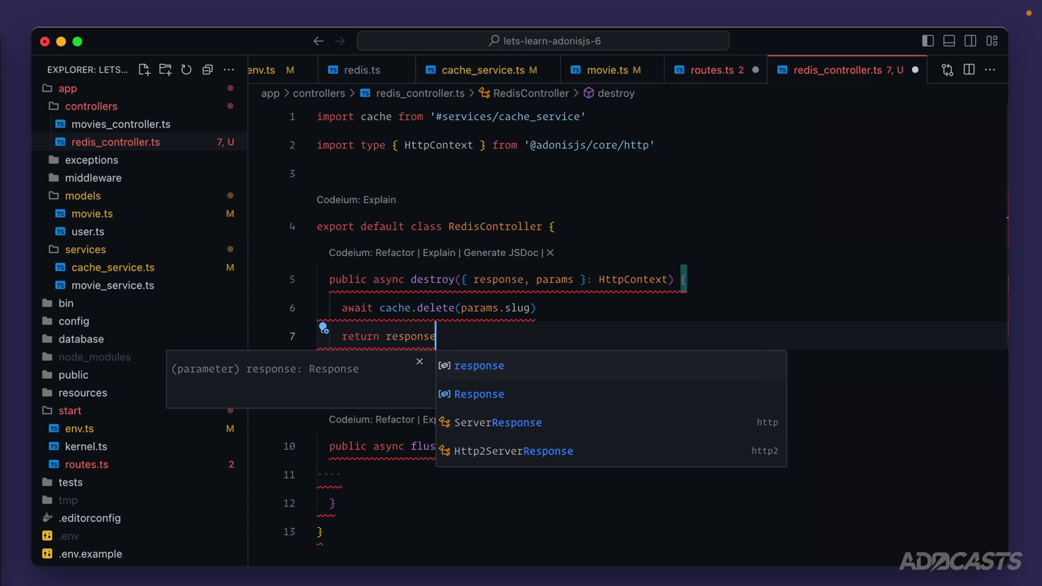
type(".red")
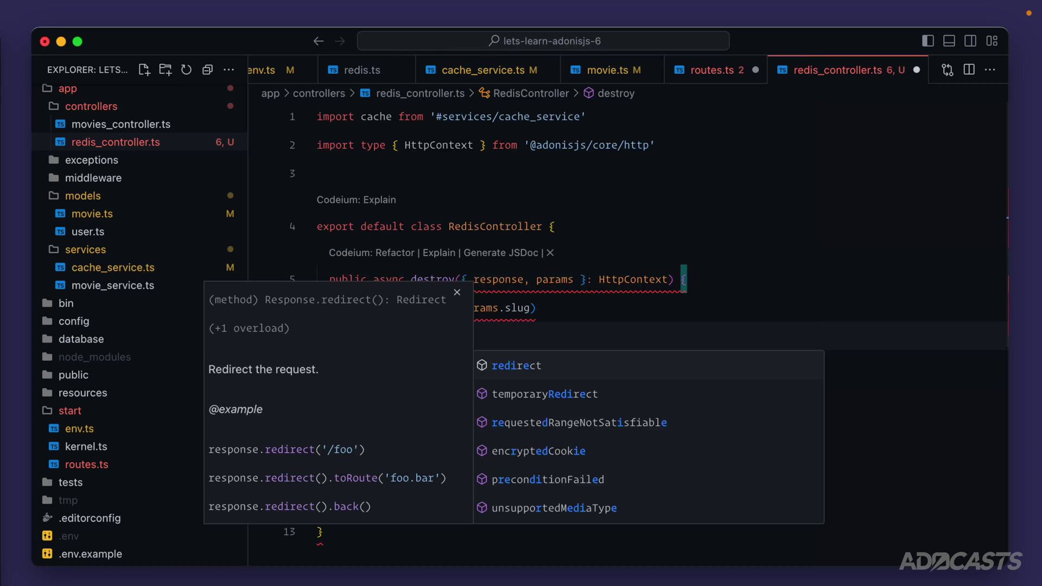
key("Tab")
type("().")
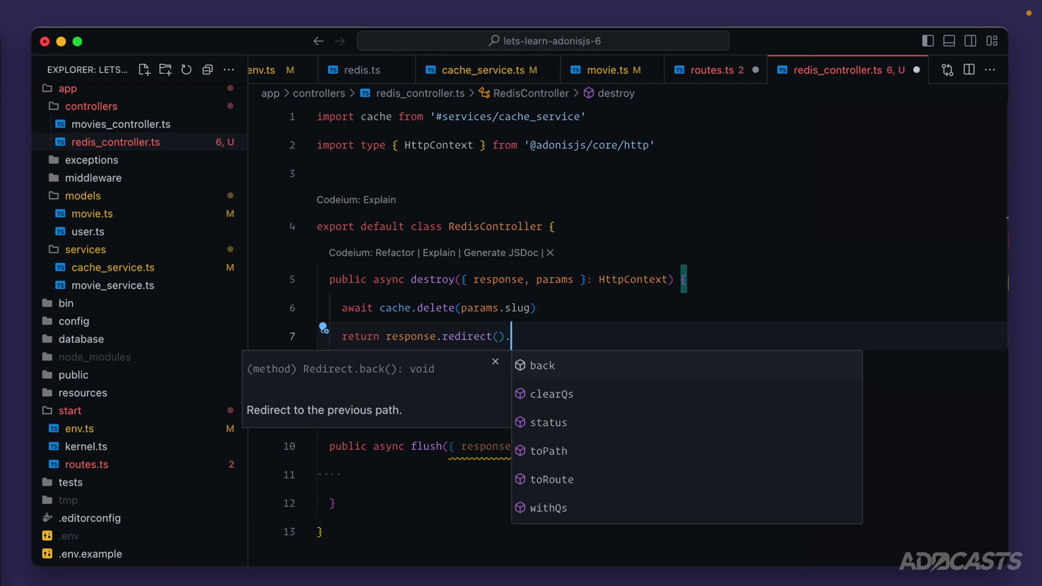
type("back")
key("Tab")
type("()")
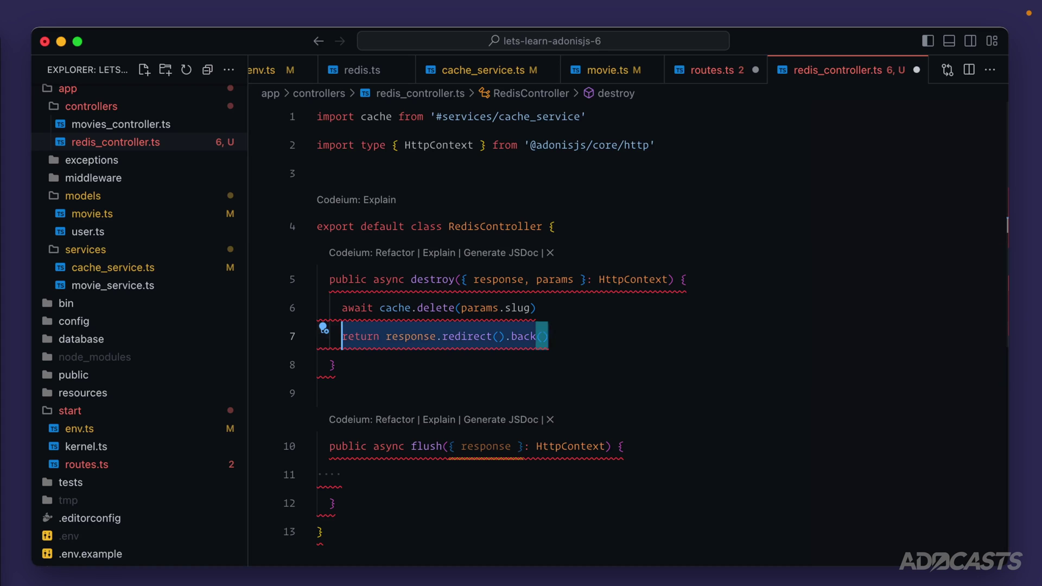
key("shift+Up")
key("shift+Up")
key("shift+Up")
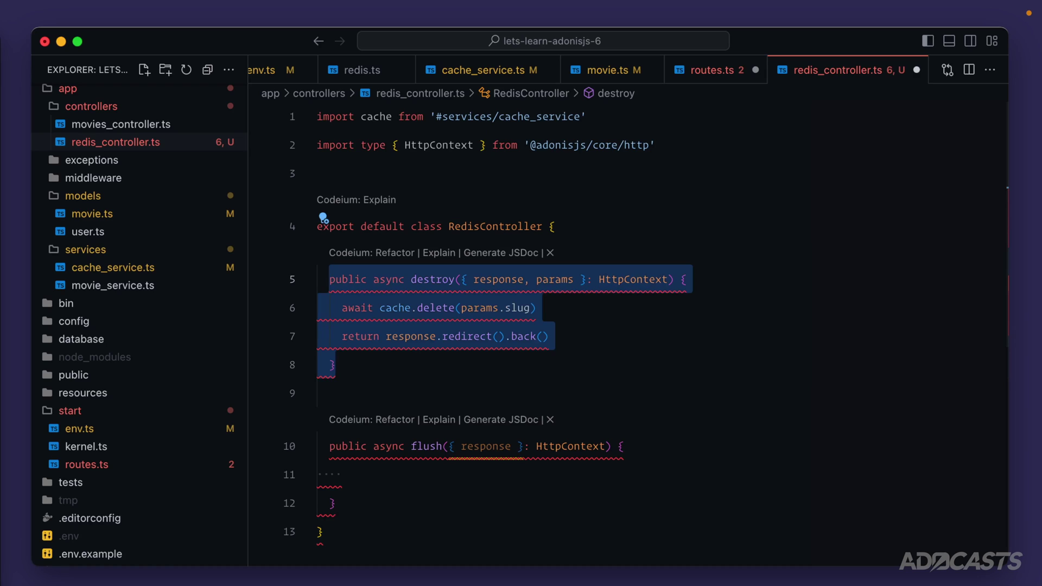
left_click(336, 364)
left_click(548, 336)
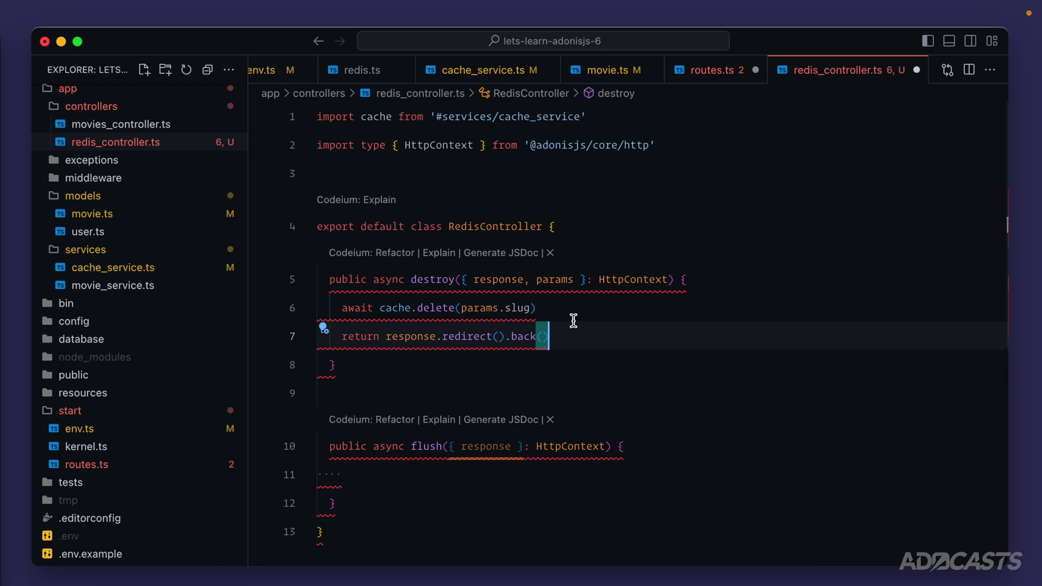
key("super+s")
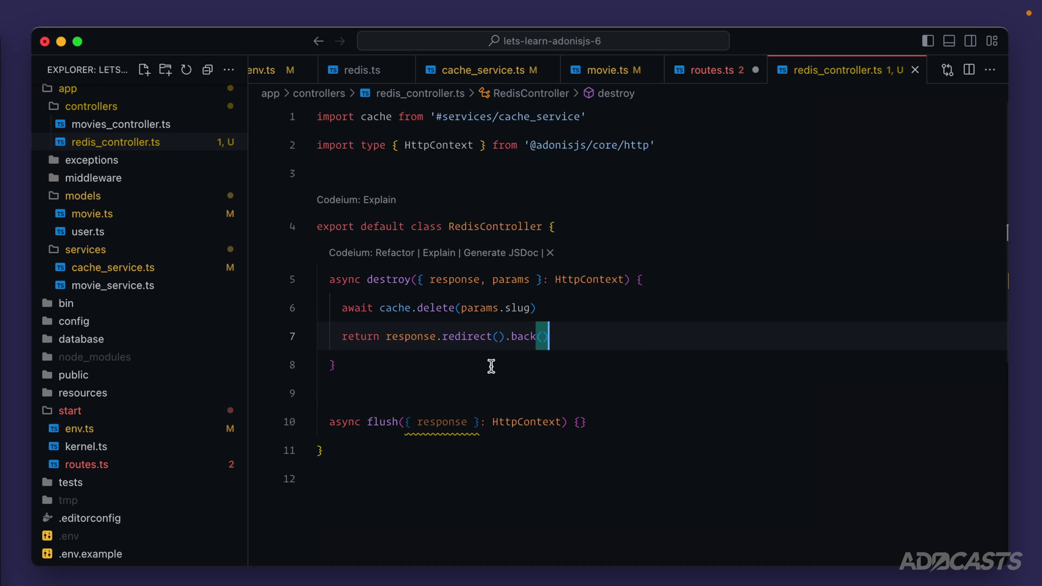
Fill flush with await cache.flushDb() and return response.redirect().back().
left_click(577, 422)
mouse_move(431, 308)
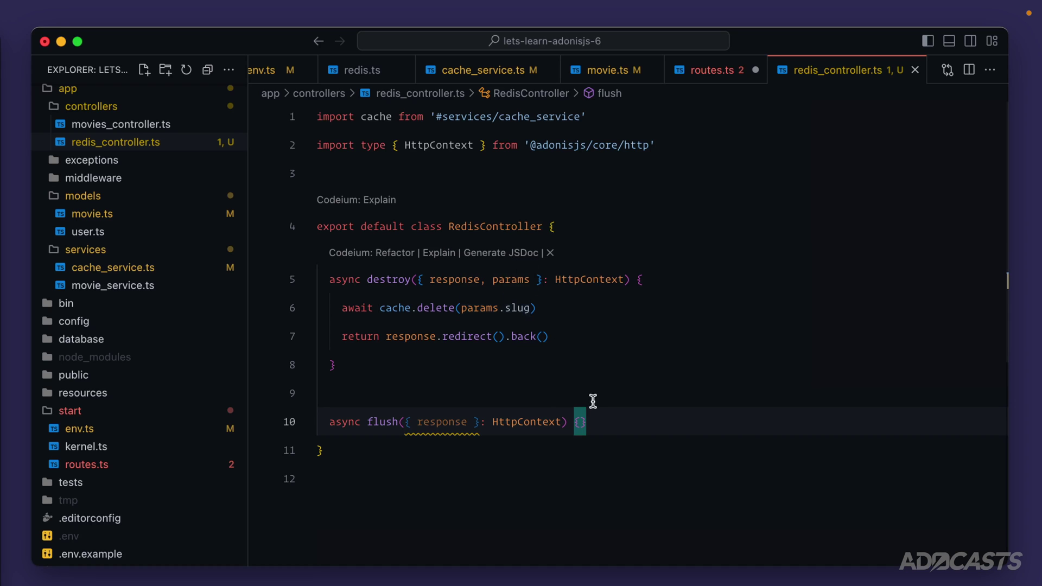
key("Return")
type("await ")
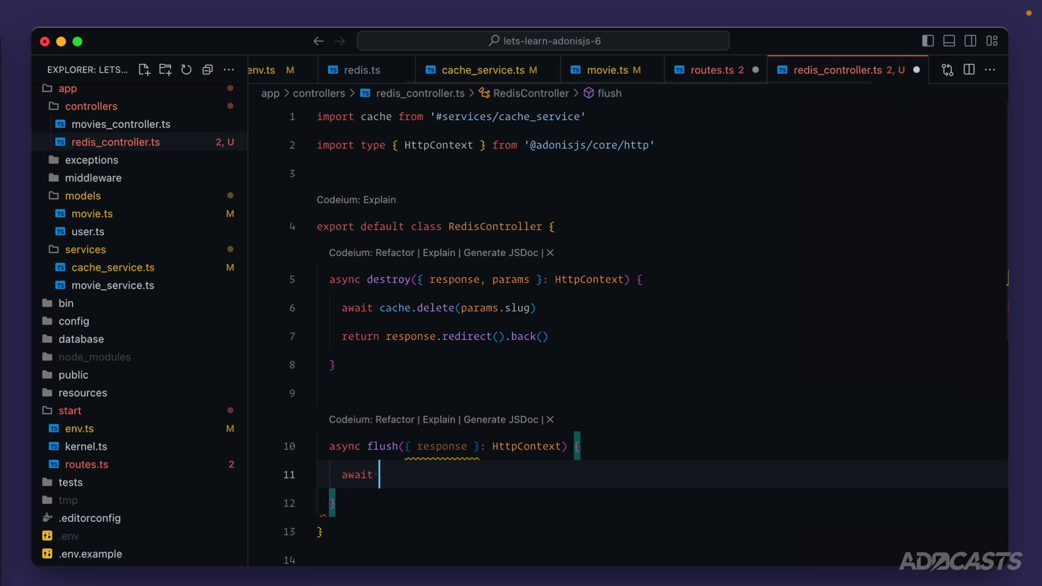
type("cache.flush")
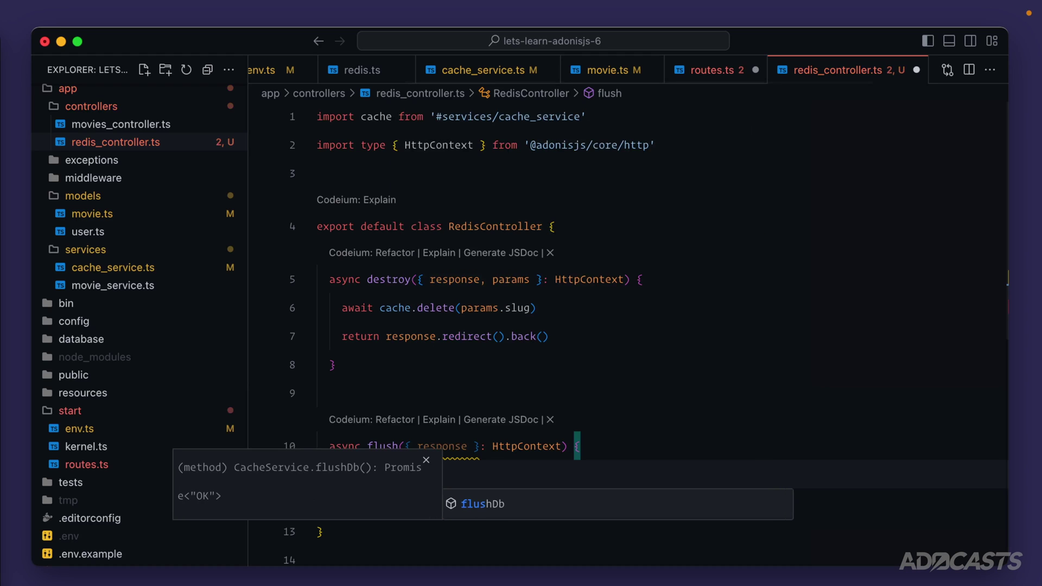
key("Tab")
type("()")
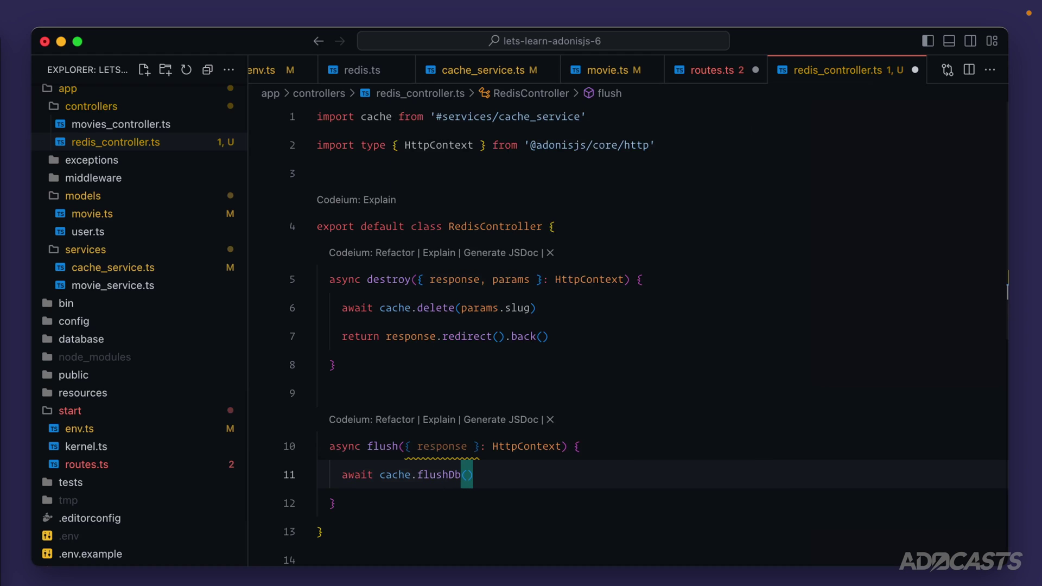
key("Return")
type("ret")
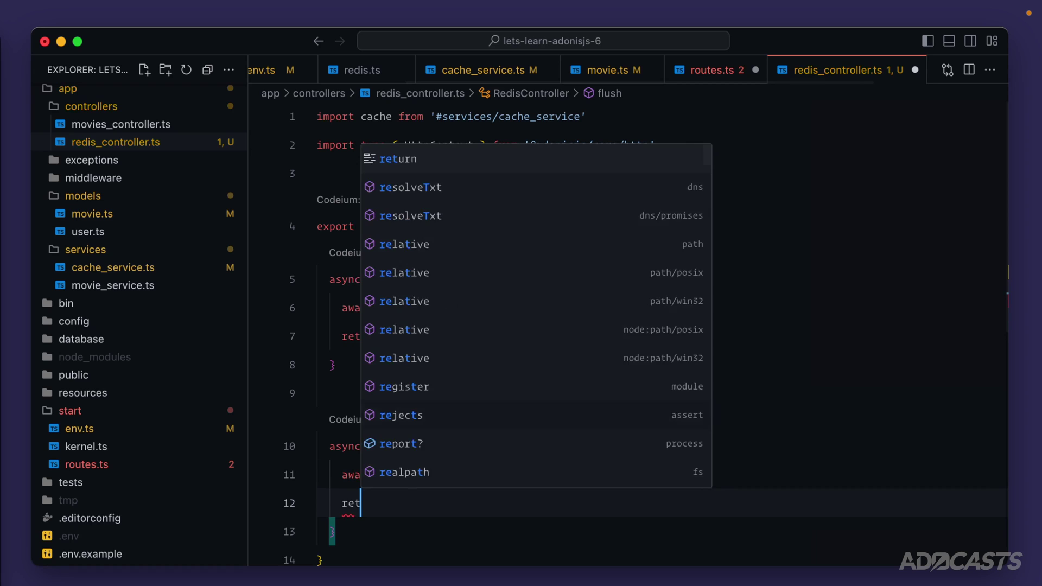
type("urn response.redirect(")
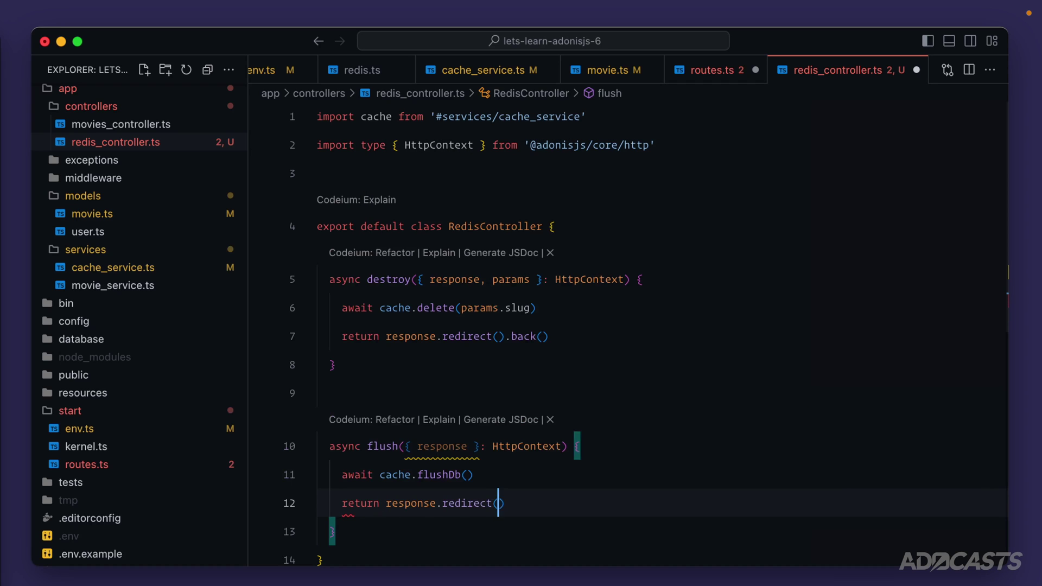
type(").back()")
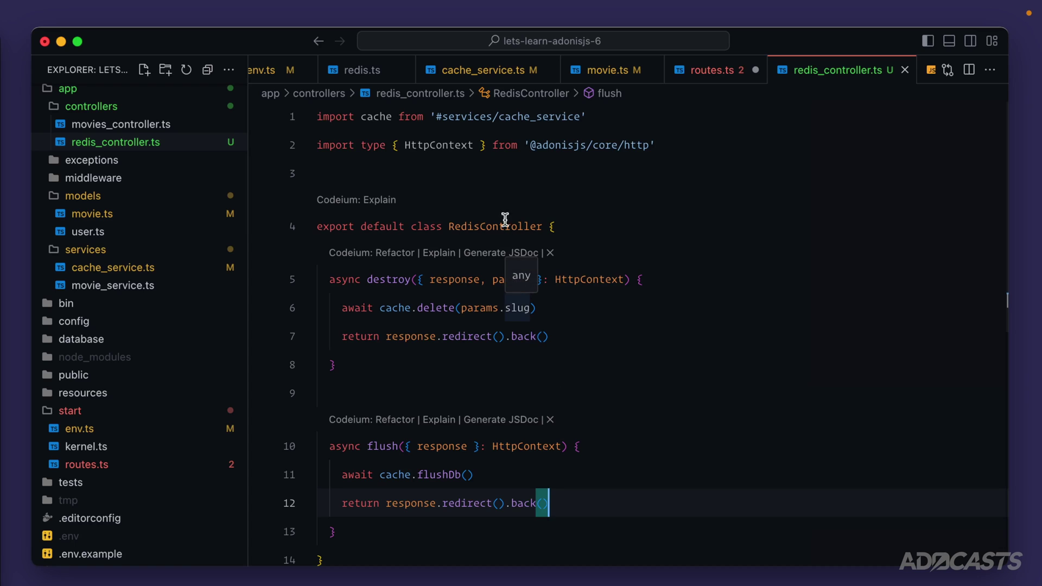
Copy the destroy route, change its path, handler and name to flush, and save.
left_click(710, 70)
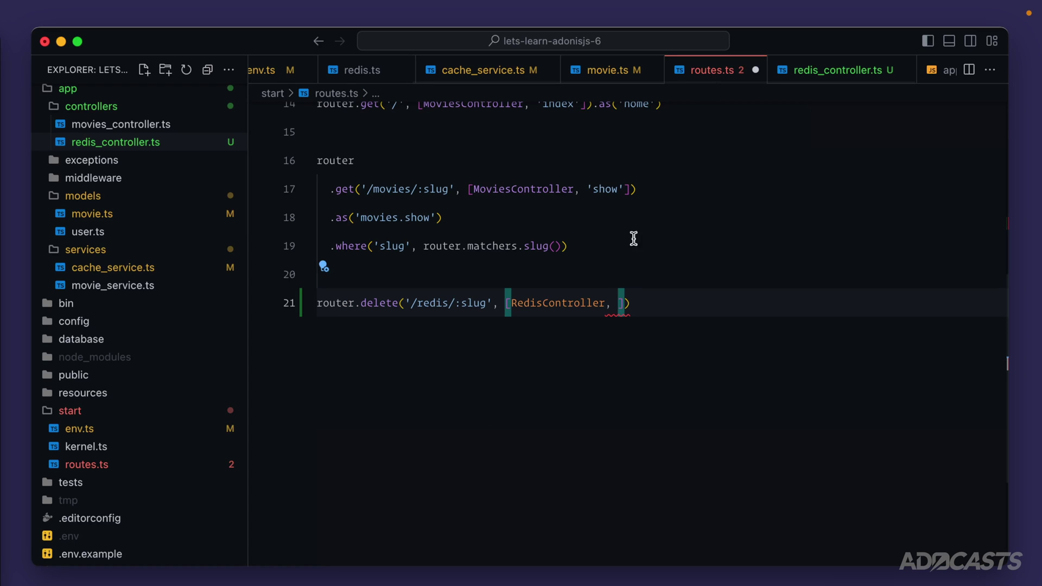
type("'destroy'")
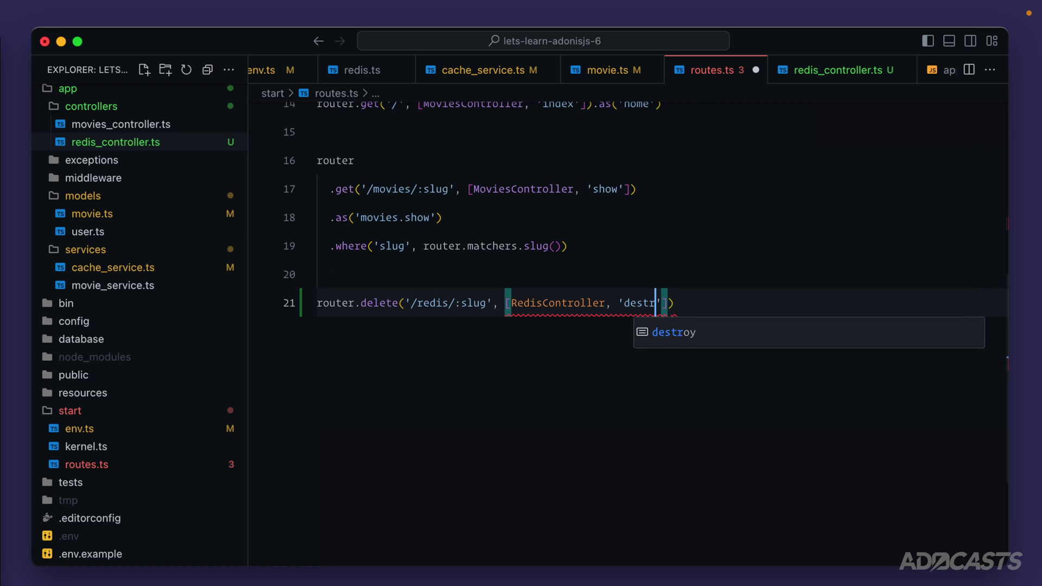
type("]).as('redis.")
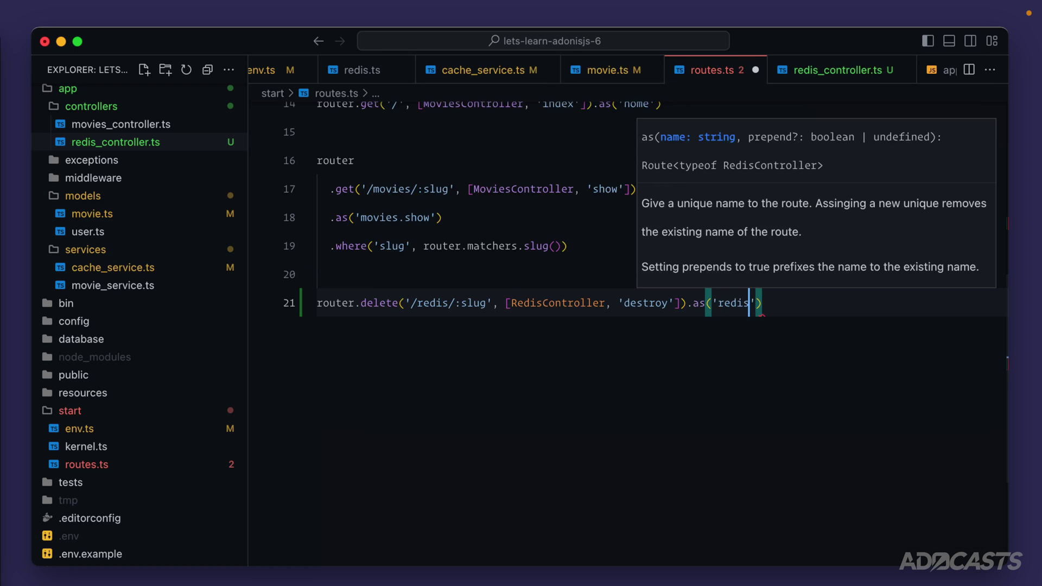
type("destroy")
key("ctrl+s")
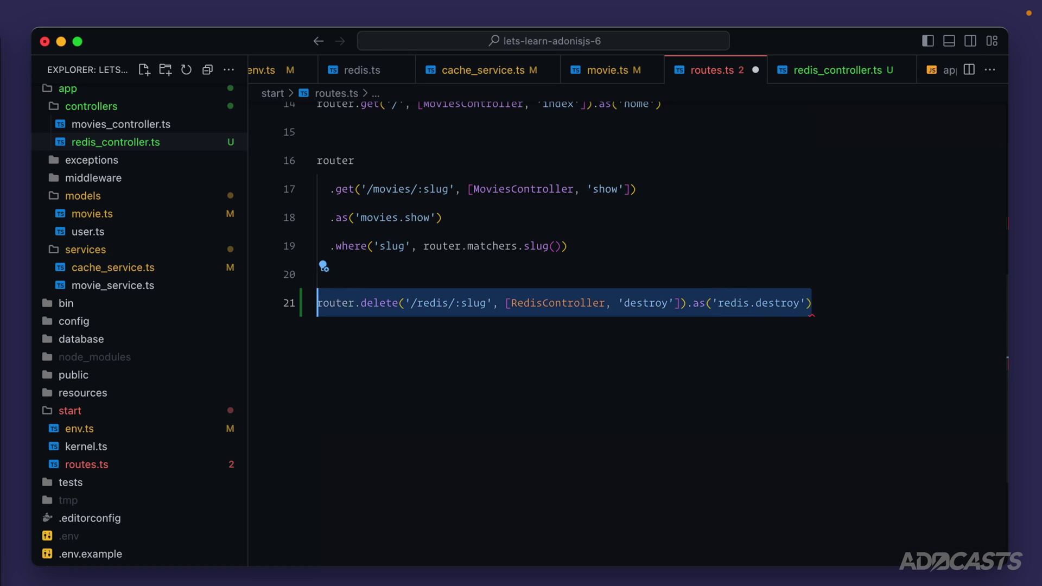
key("End")
key("Return")
type("router.delete('/redis/:slug', [RedisController, 'destroy']).as('redis.destroy')")
left_click_drag(455, 331, 486, 332)
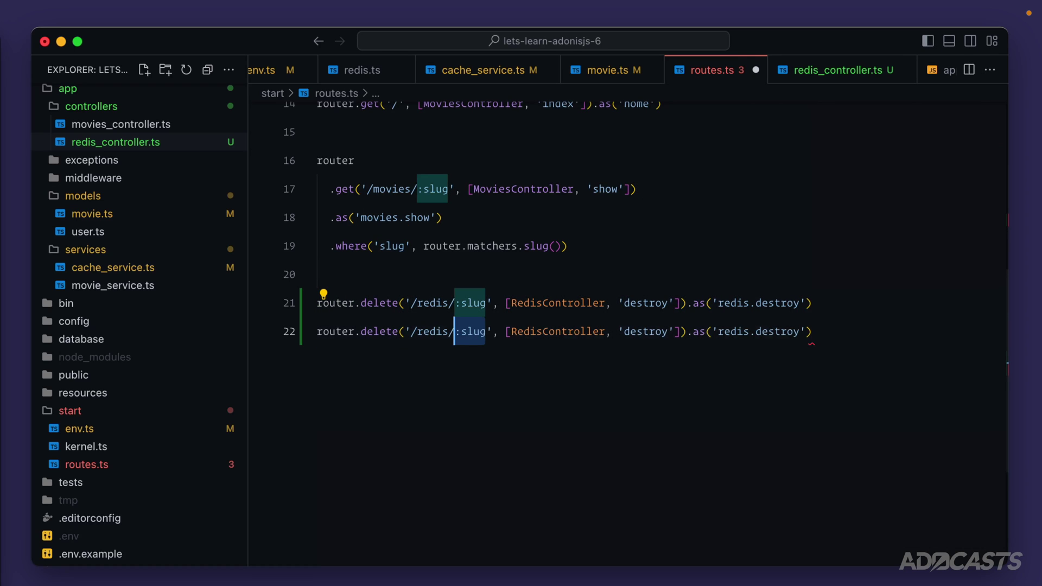
type("flush")
double_click(646, 332)
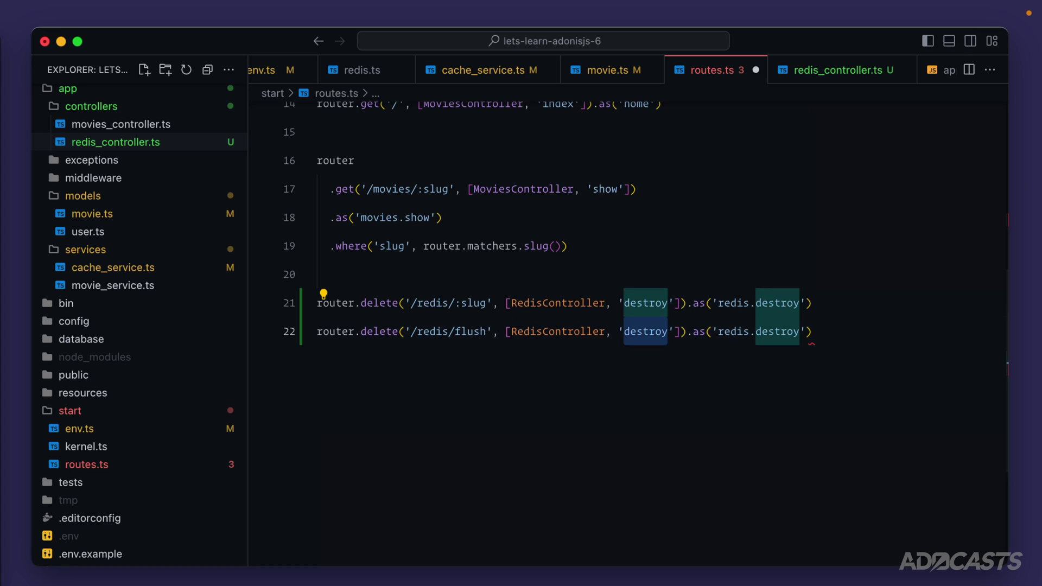
type("flush")
double_click(758, 331)
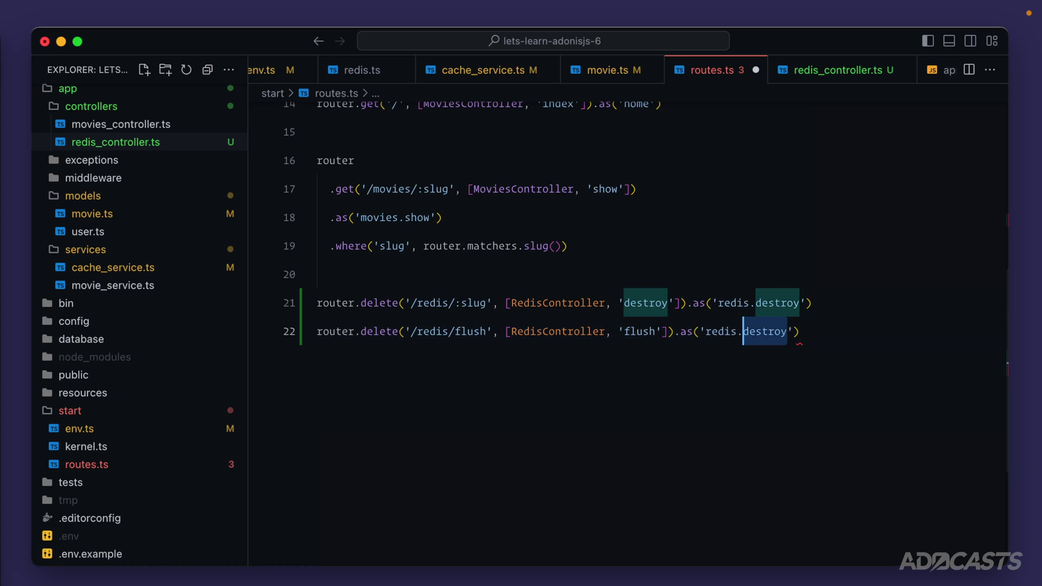
type("flush")
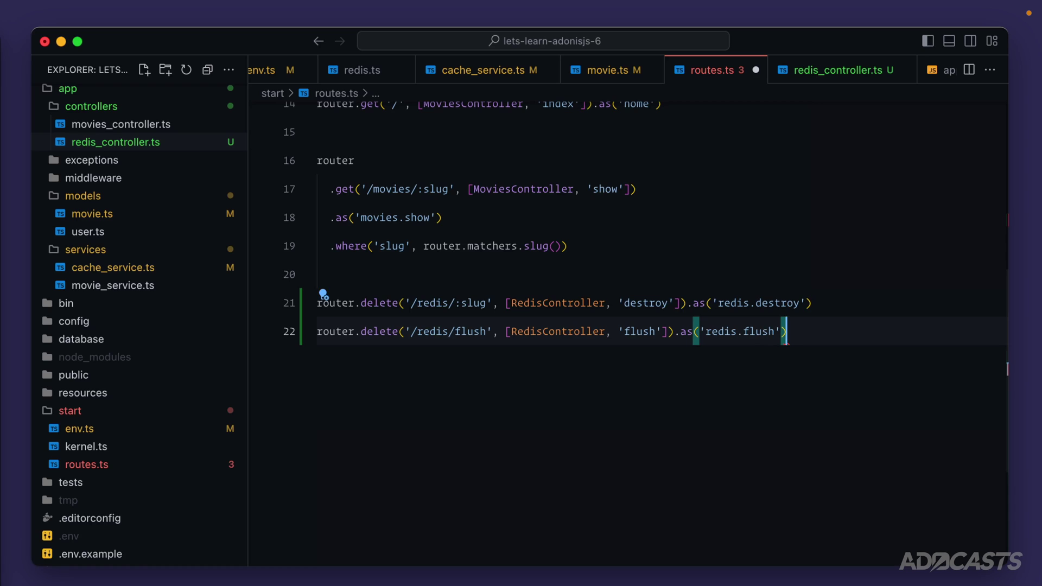
key("super+s")
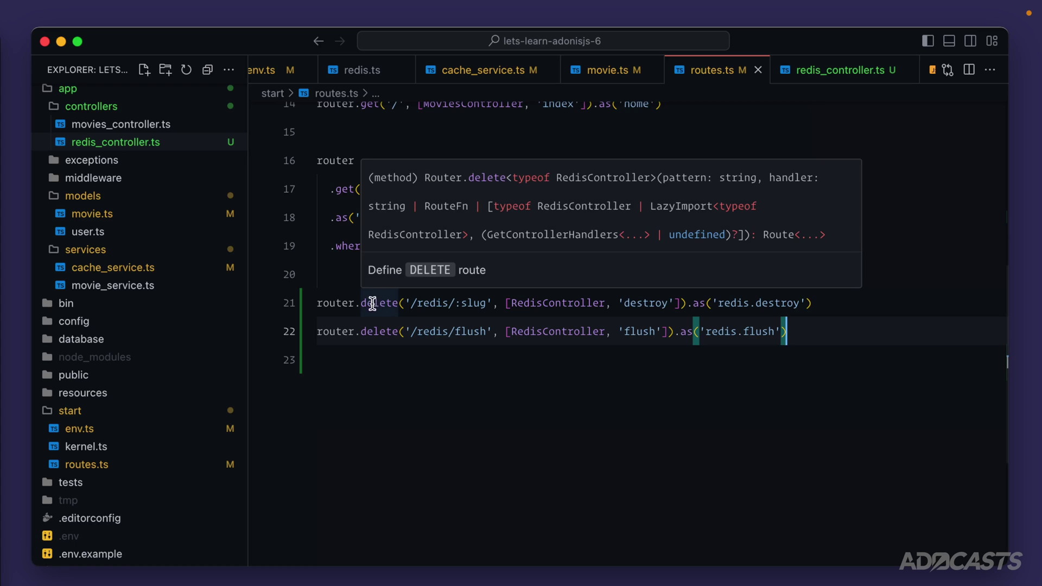
left_click_drag(318, 303, 819, 303)
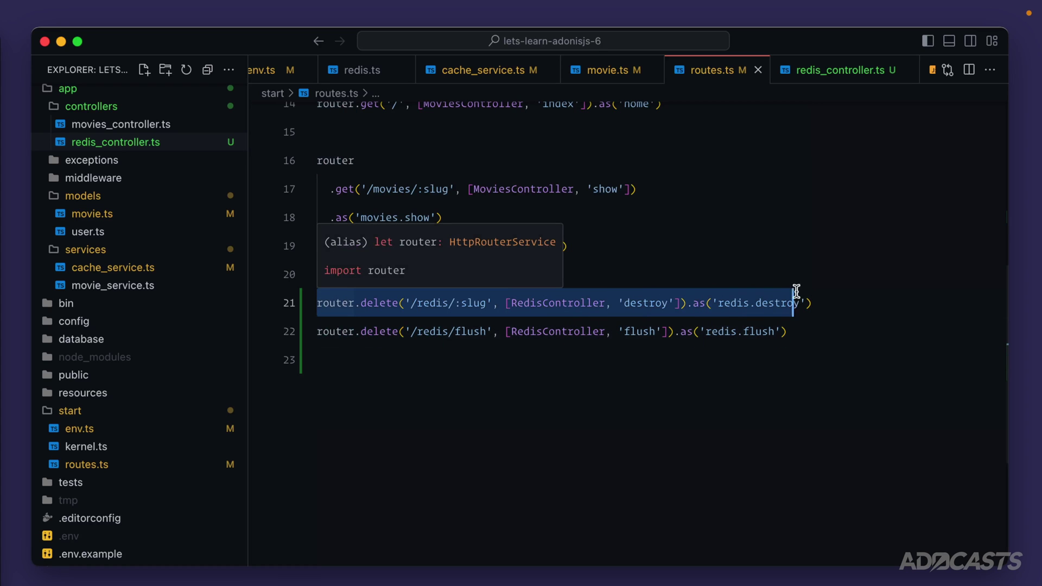
double_click(468, 332)
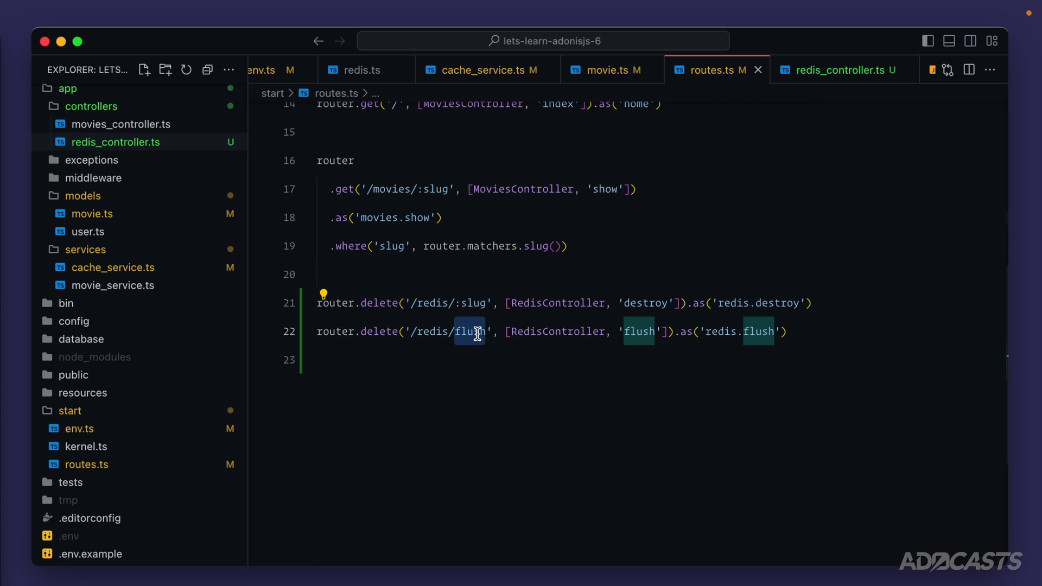
left_click_drag(411, 331, 487, 334)
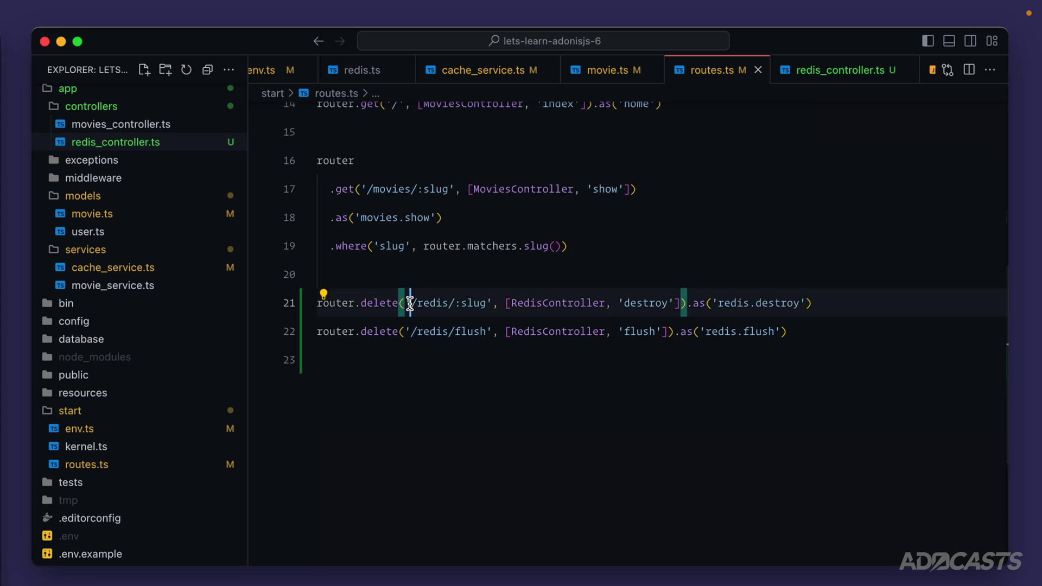
left_click_drag(410, 303, 487, 304)
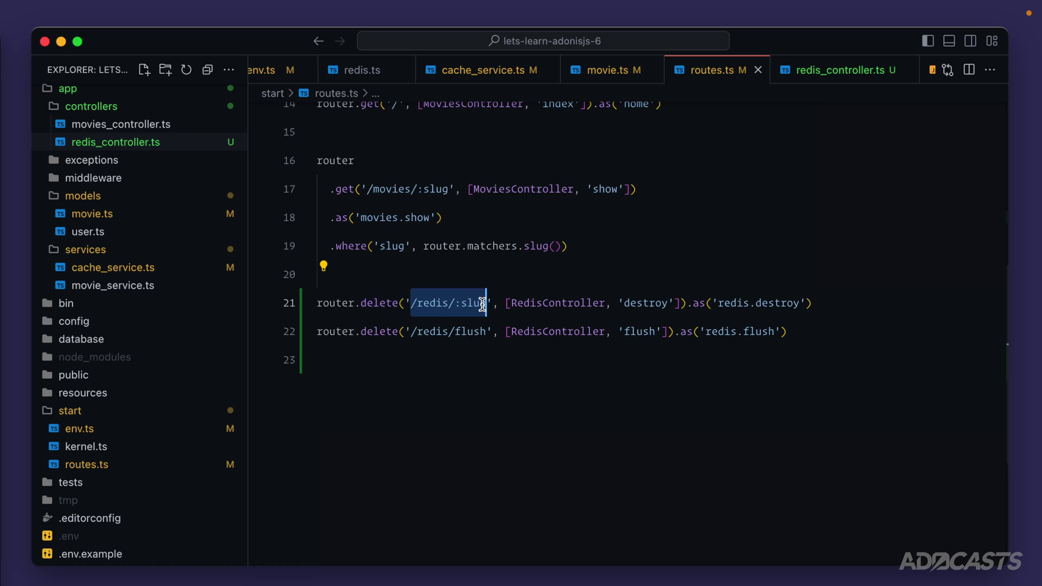
mouse_move(317, 303)
left_mouse_down()
mouse_move(811, 303)
mouse_move(304, 337)
left_mouse_up()
left_click(796, 331)
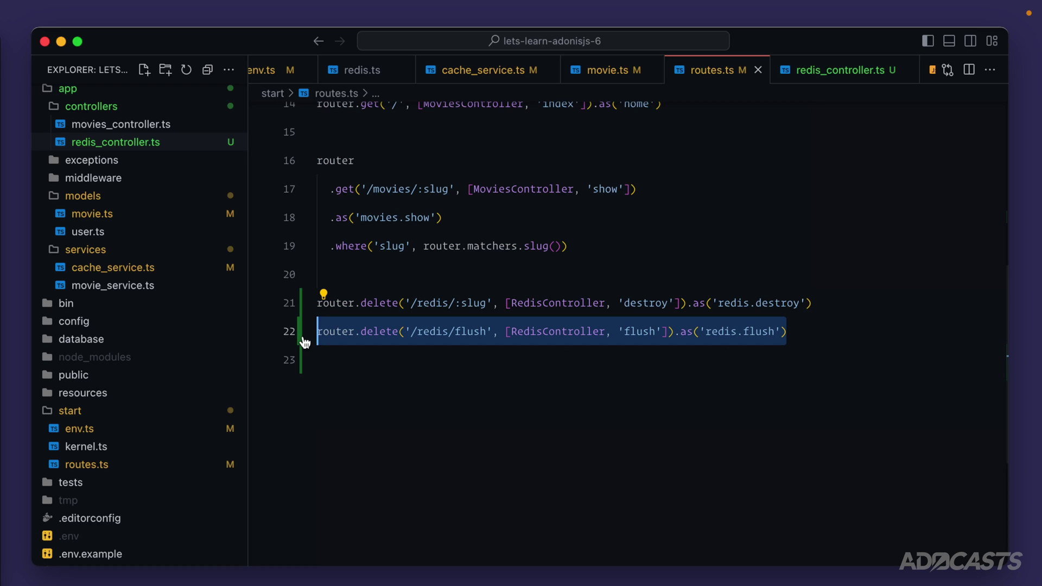
Move the /redis/flush route line above the /redis/:slug destroy route.
key("alt+Up")
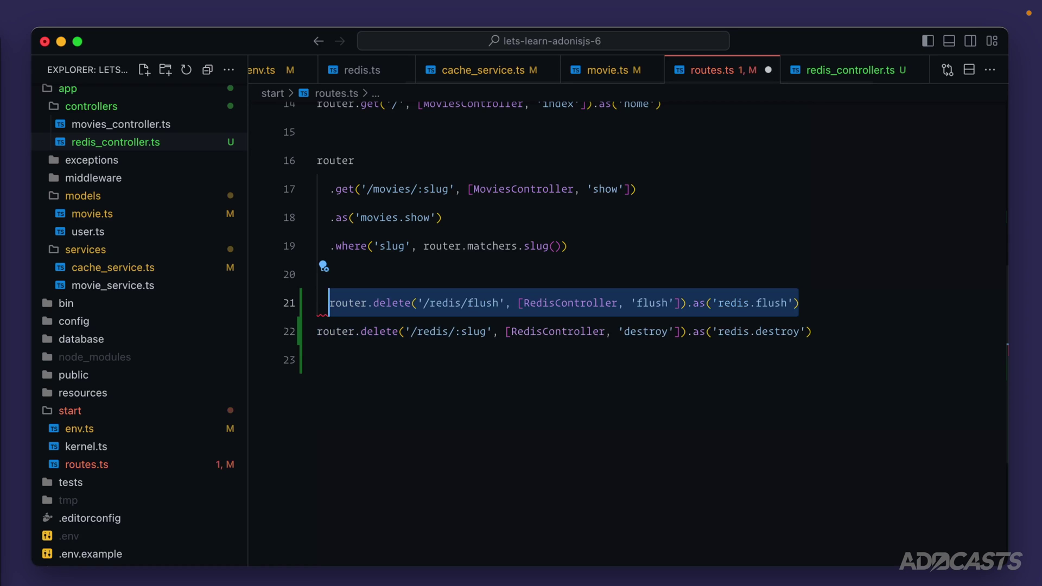
left_click(410, 303)
left_click_drag(410, 303, 489, 306)
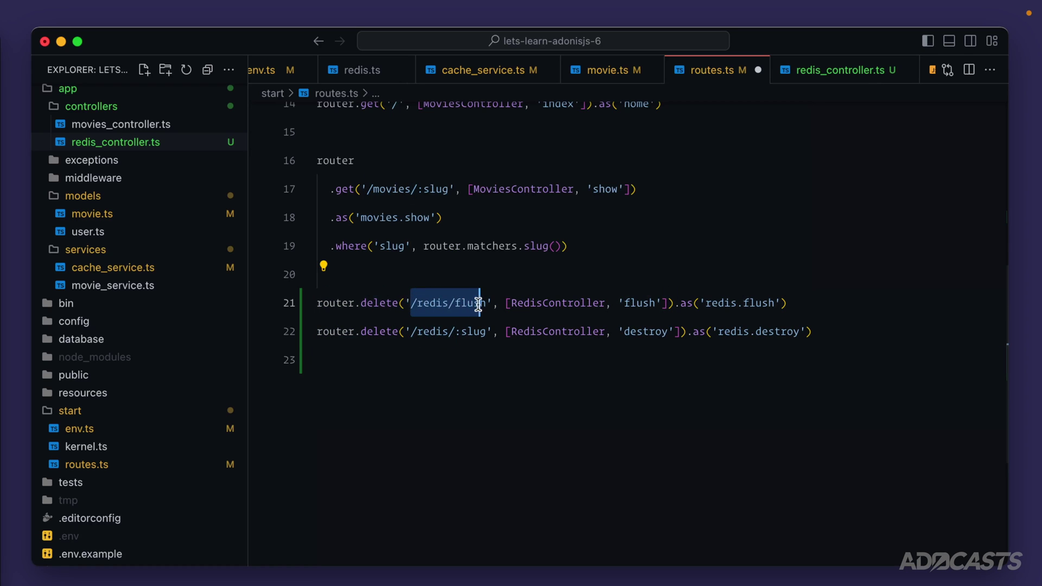
left_click(802, 303)
left_click_drag(801, 303, 284, 305)
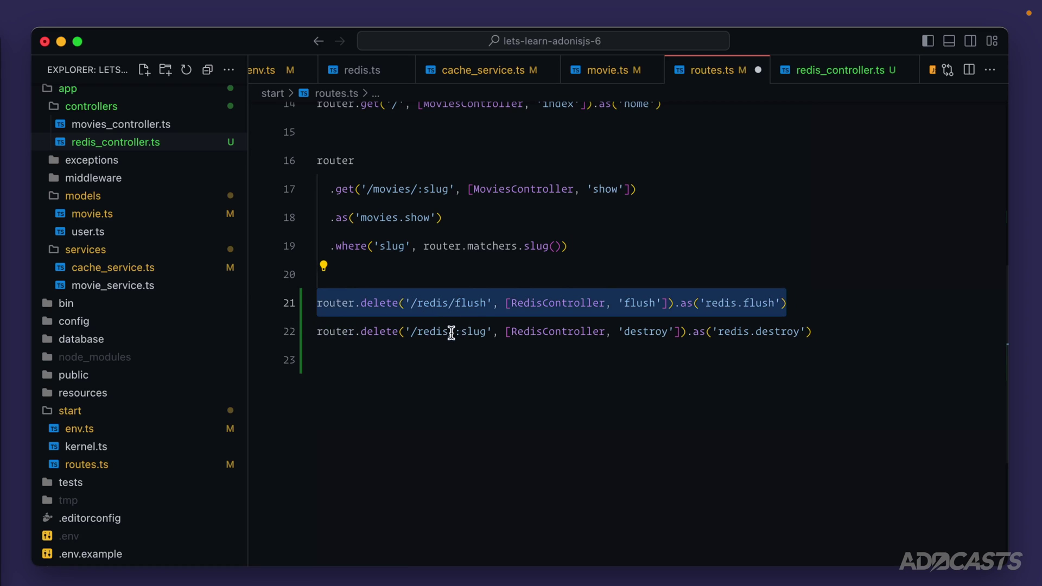
Select both redis route lines in routes.ts.
left_click(399, 332)
mouse_move(400, 331)
left_mouse_down()
mouse_move(809, 331)
mouse_move(294, 257)
mouse_move(281, 162)
left_mouse_up()
left_click(855, 330)
left_click(326, 361)
left_click_drag(326, 360, 298, 304)
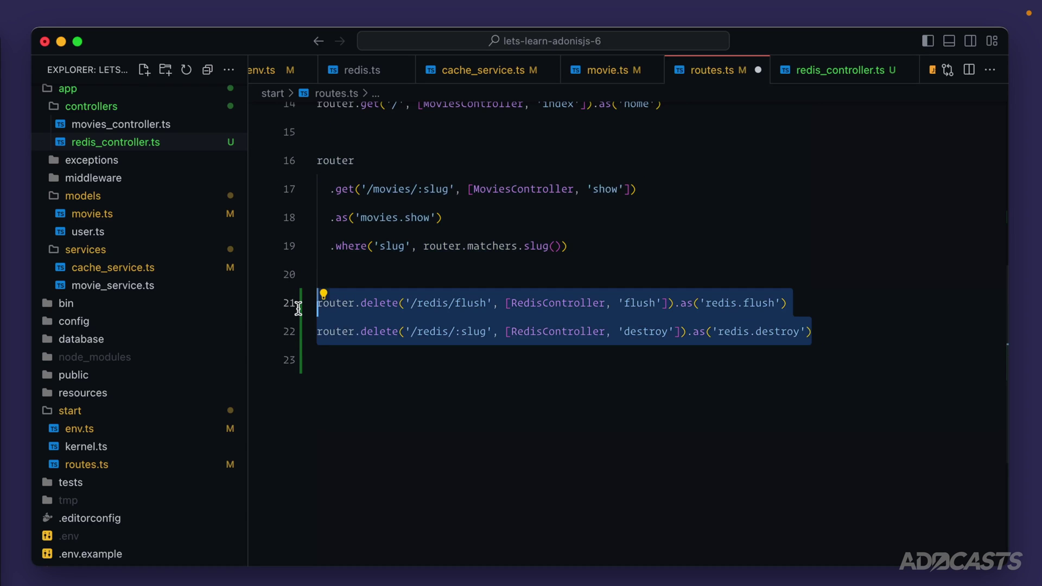
key("shift+Up")
key("shift+Up")
key("shift+Up")
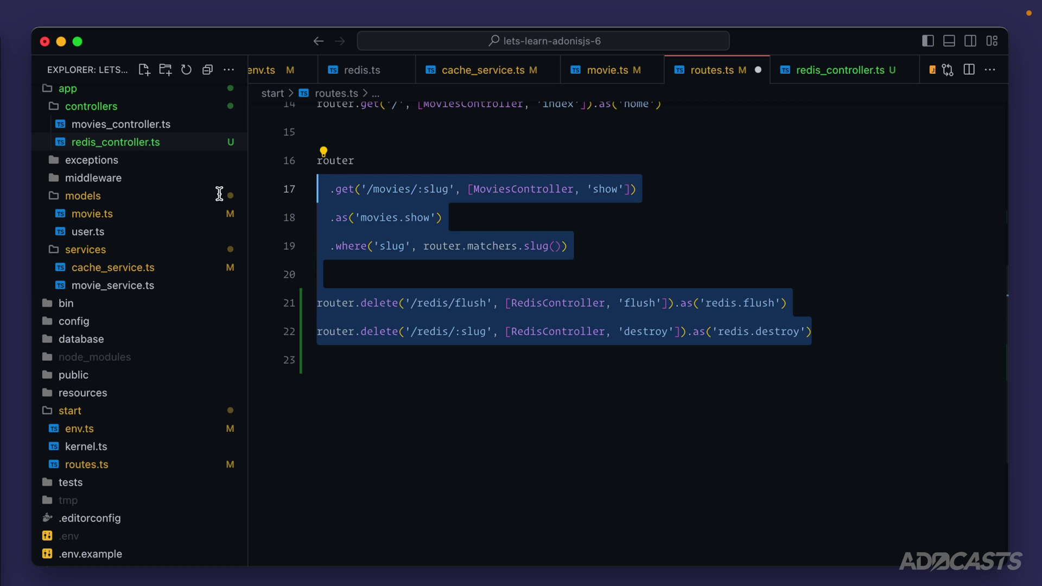
key("shift+Down")
key("shift+Down")
key("shift+Down")
key("shift+Down")
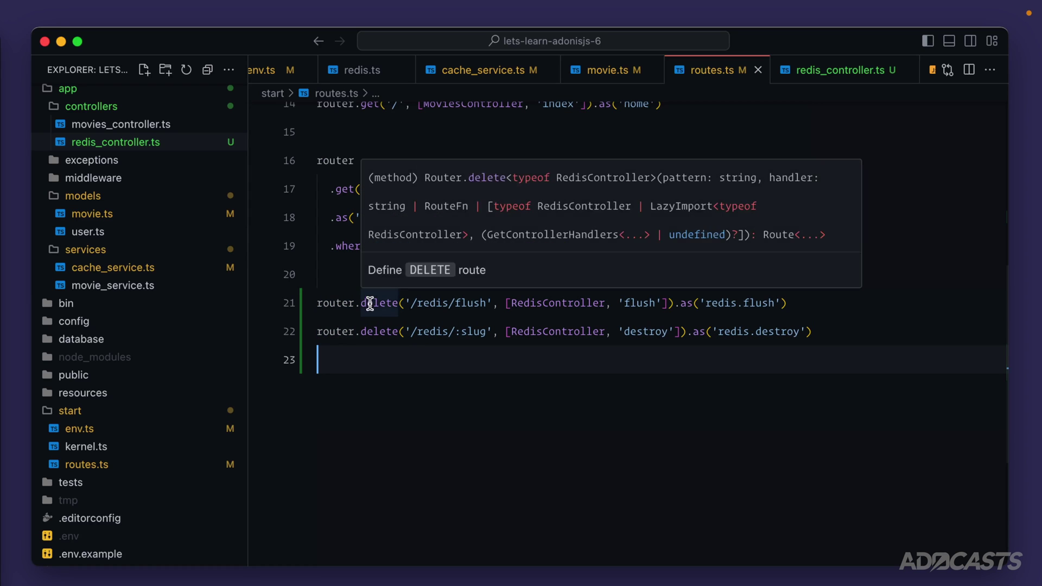
Change delete to get on both redis route lines with a multi-cursor edit.
double_click(368, 303)
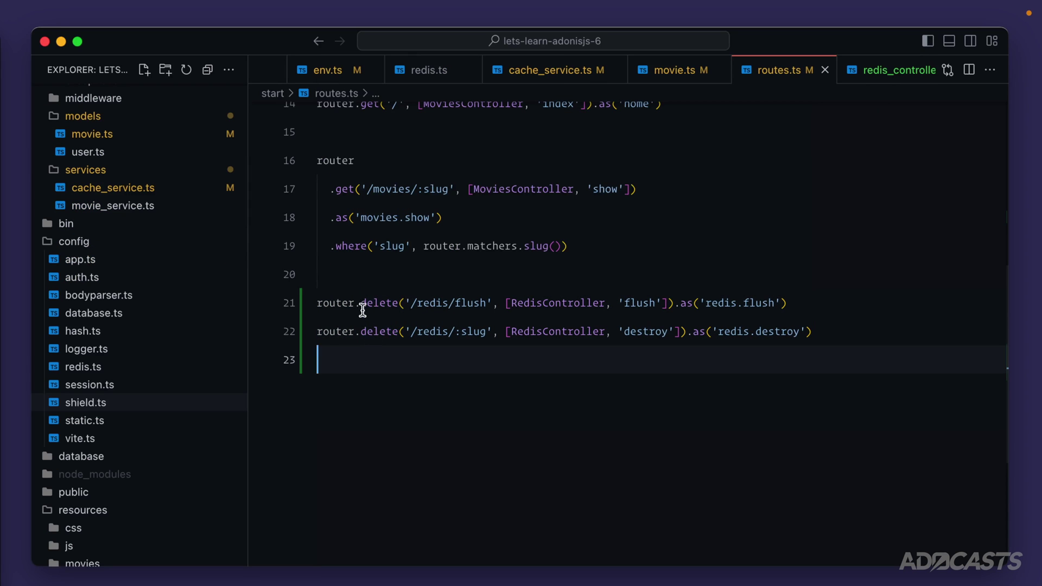
key("Down")
key("Down")
left_click_drag(361, 303, 399, 306)
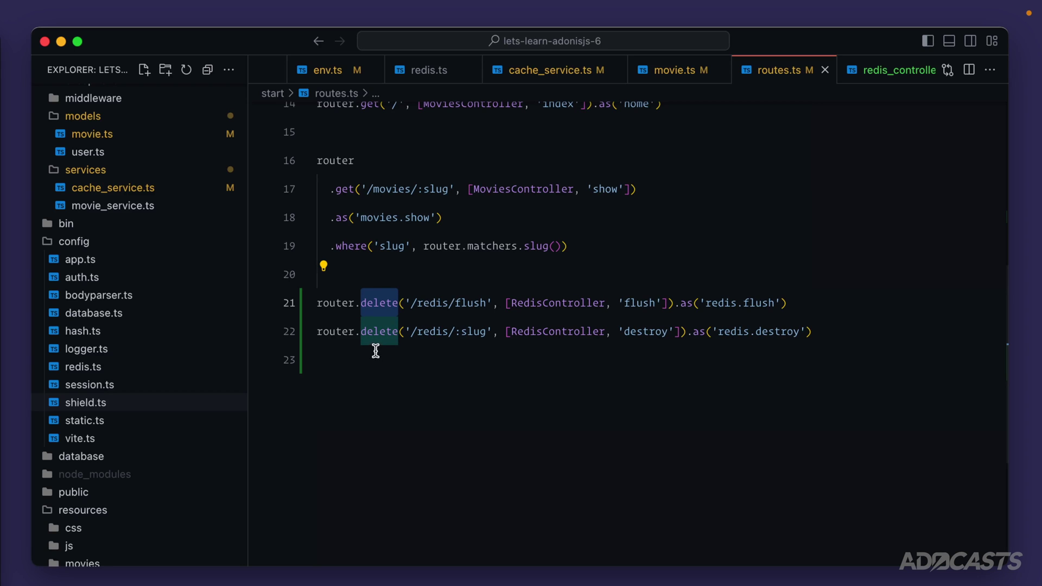
double_click(374, 332)
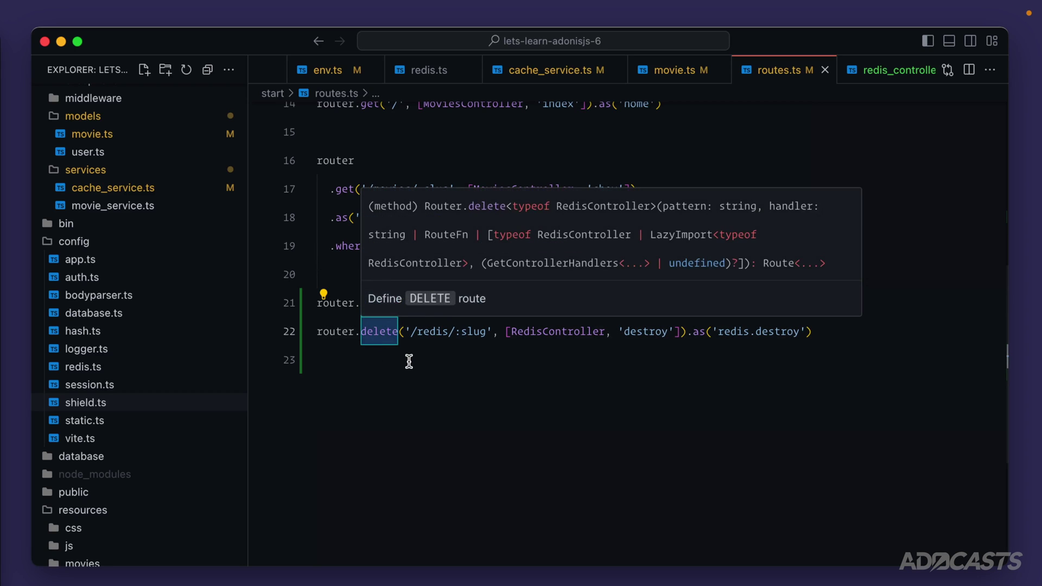
type("get")
key("super+z")
left_click(381, 276)
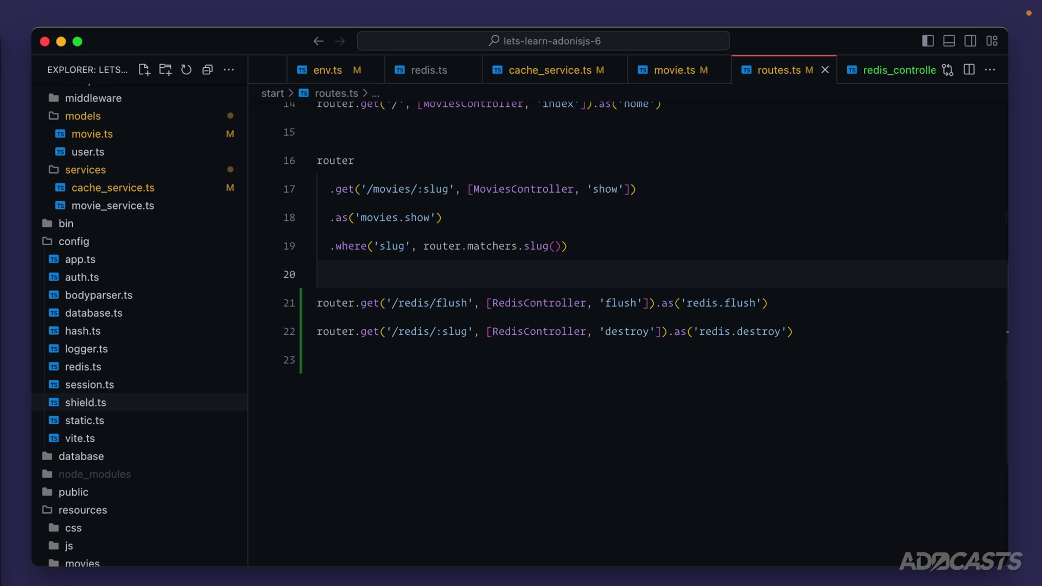
Restart npm run dev and reload localhost:3333, which still shows the invalid-JSON 500.
key("super+Tab")
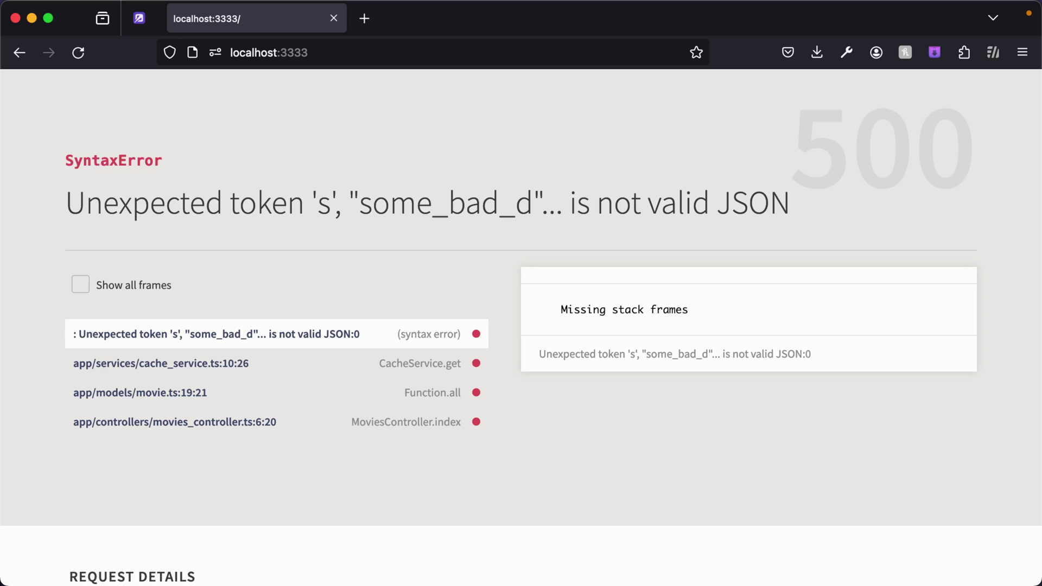
key("super+r")
key("super+Tab")
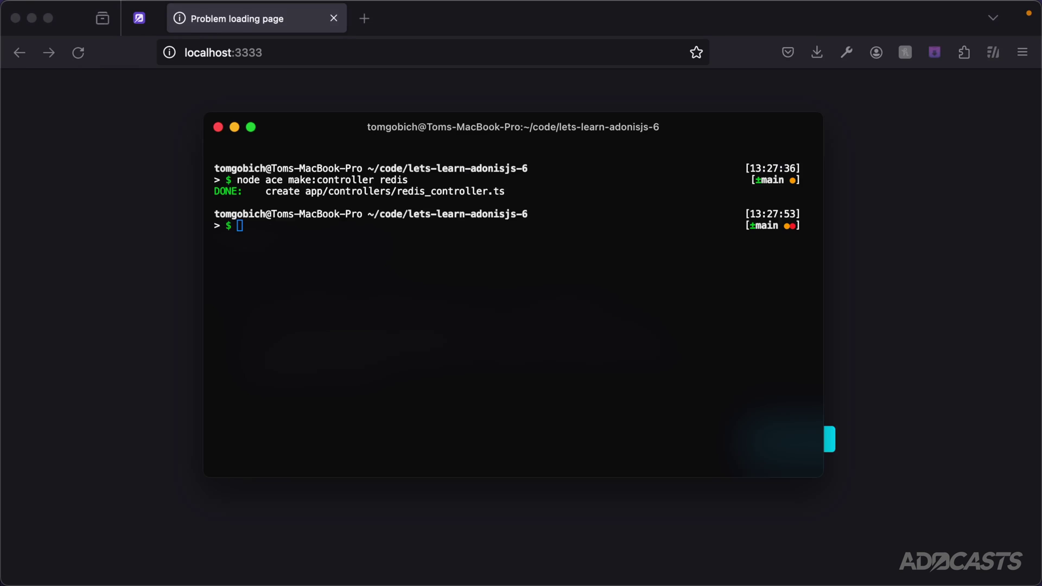
type("npm ru")
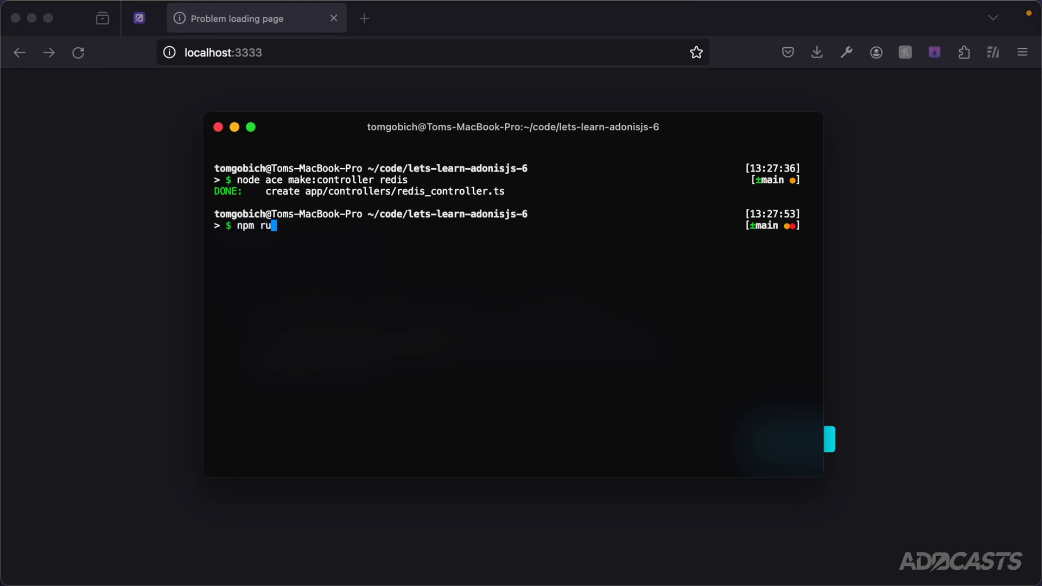
type("n dev")
key("Return")
key("super+Tab")
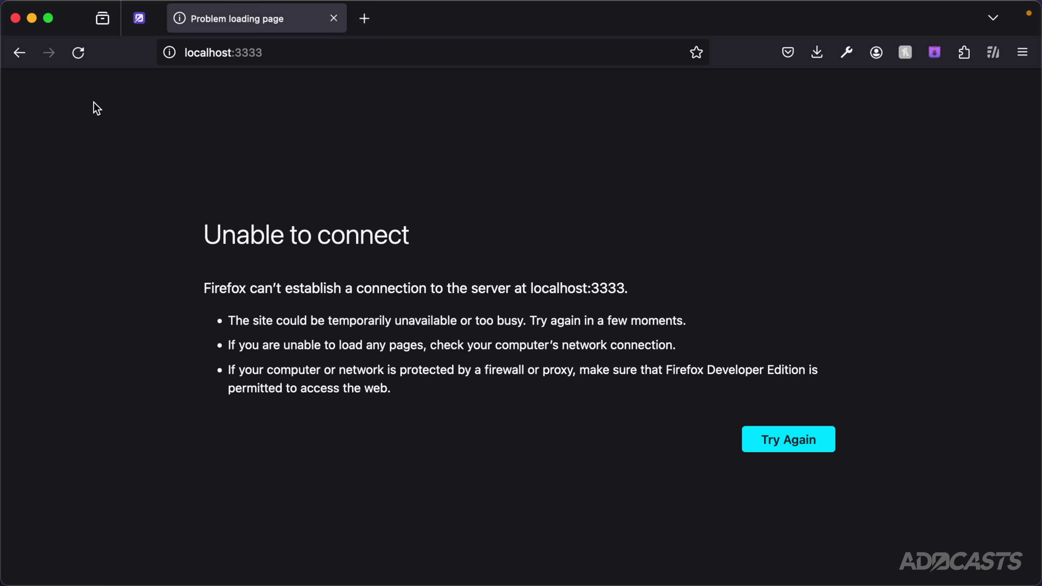
left_click(79, 53)
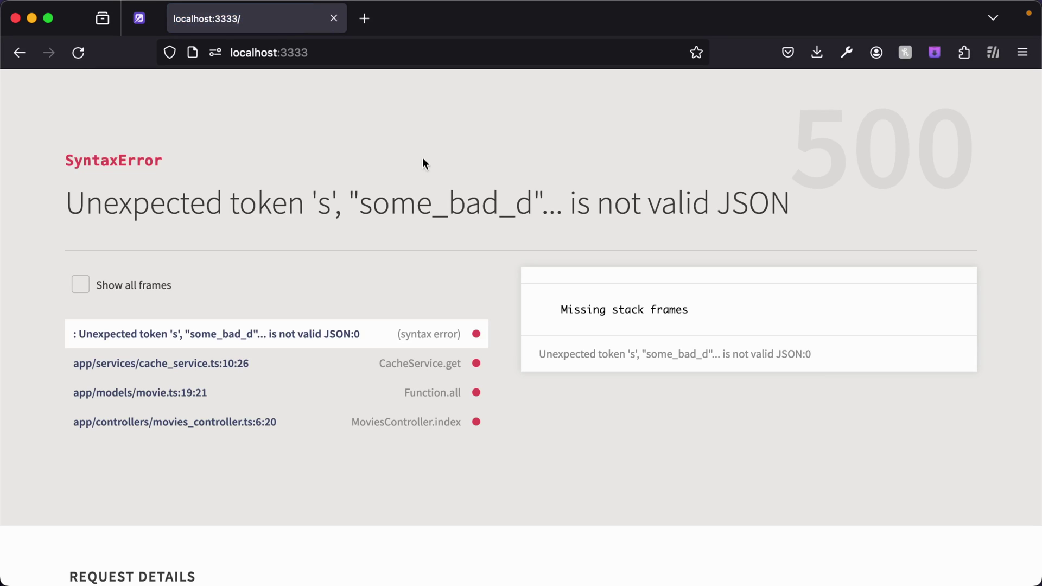
In a new tab, visit localhost:3333/redis/awesome-movie-the-trilogy to destroy that cached entry.
left_click(364, 18)
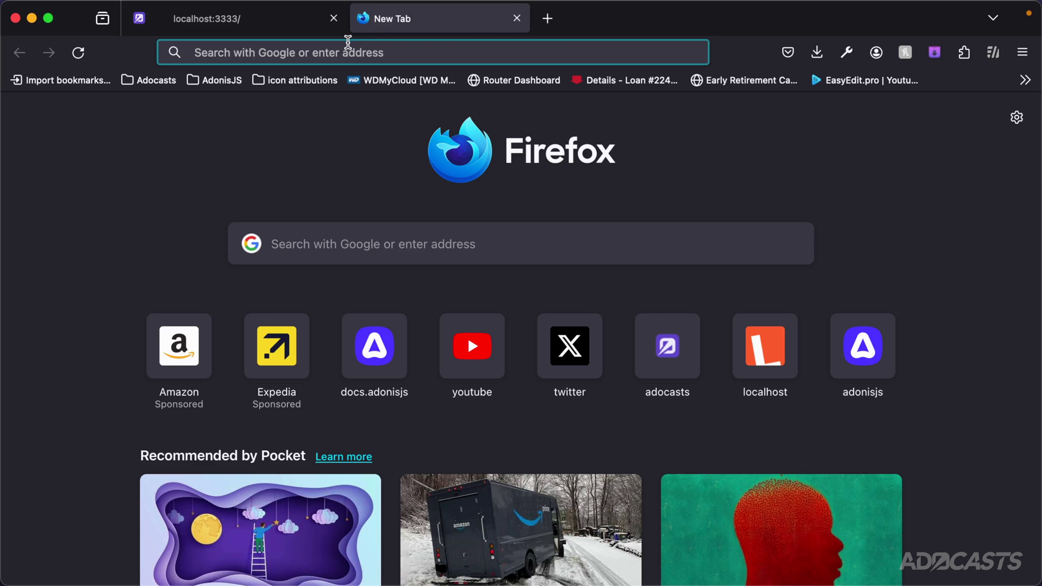
type("localhost:3333")
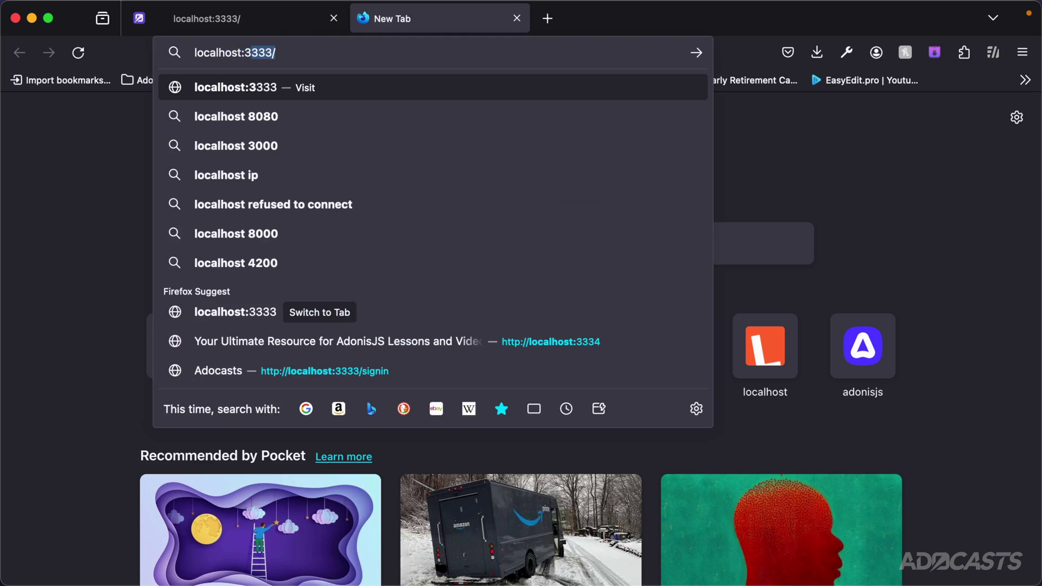
type("/")
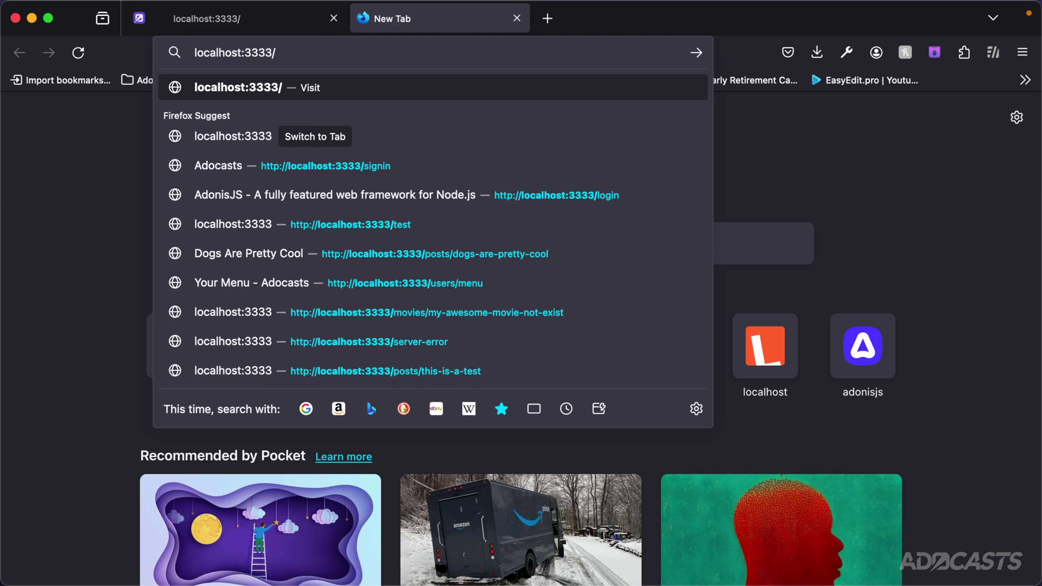
type("redis/")
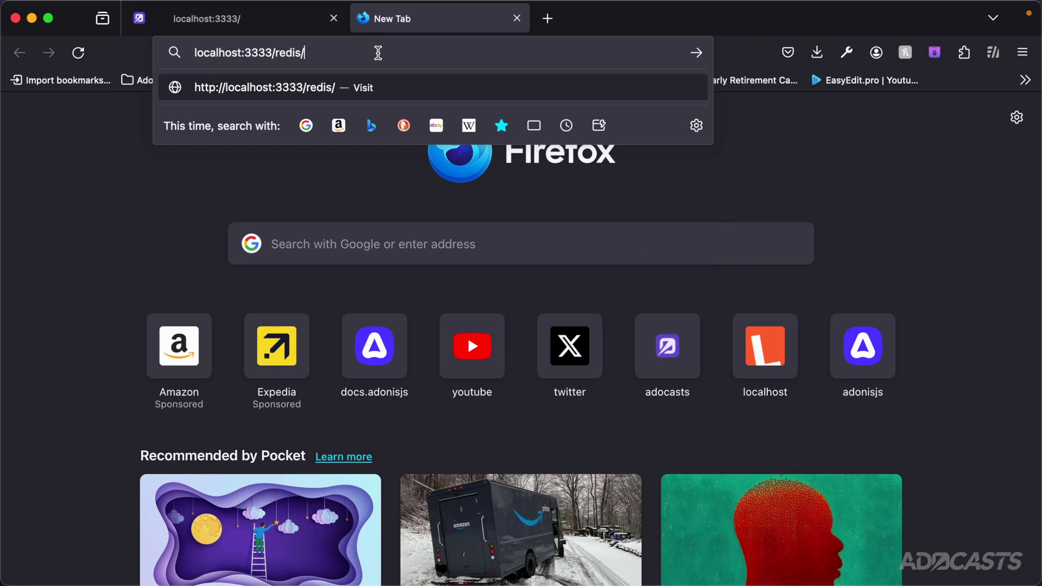
type("awesome-movie-the")
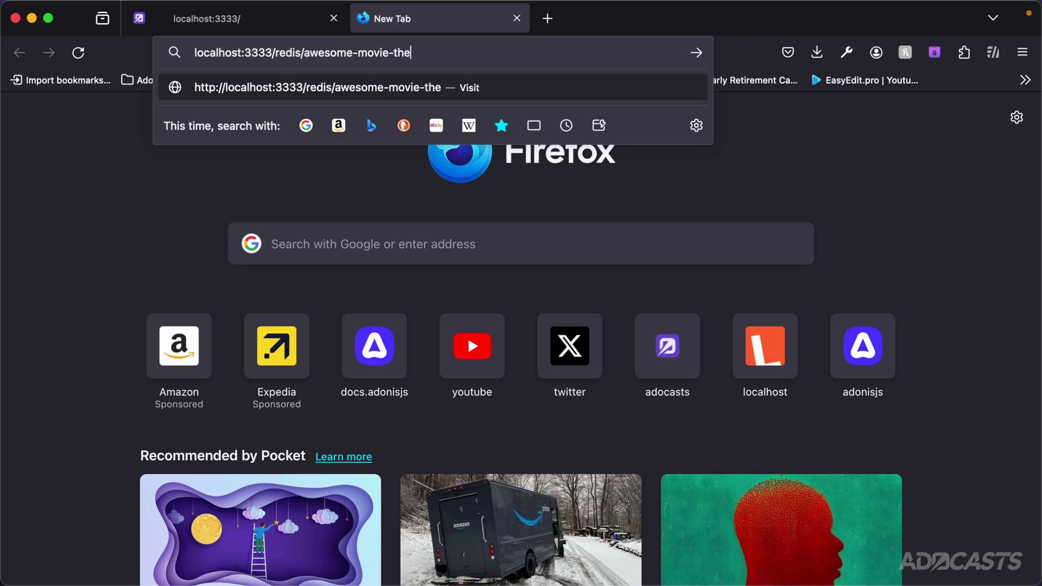
type("-trilogy")
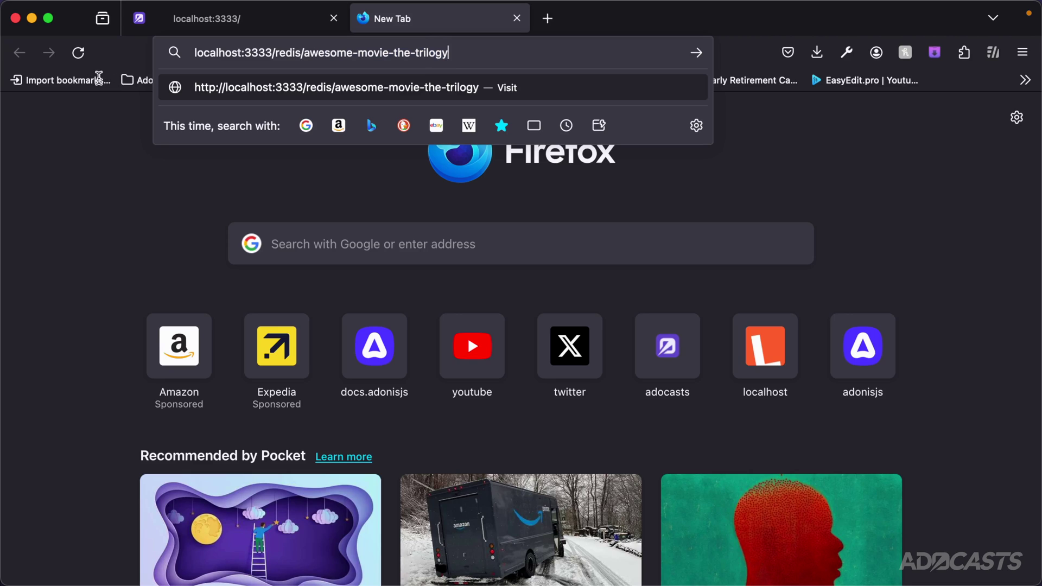
mouse_move(456, 54)
left_mouse_down()
mouse_move(175, 57)
mouse_move(306, 52)
left_mouse_up()
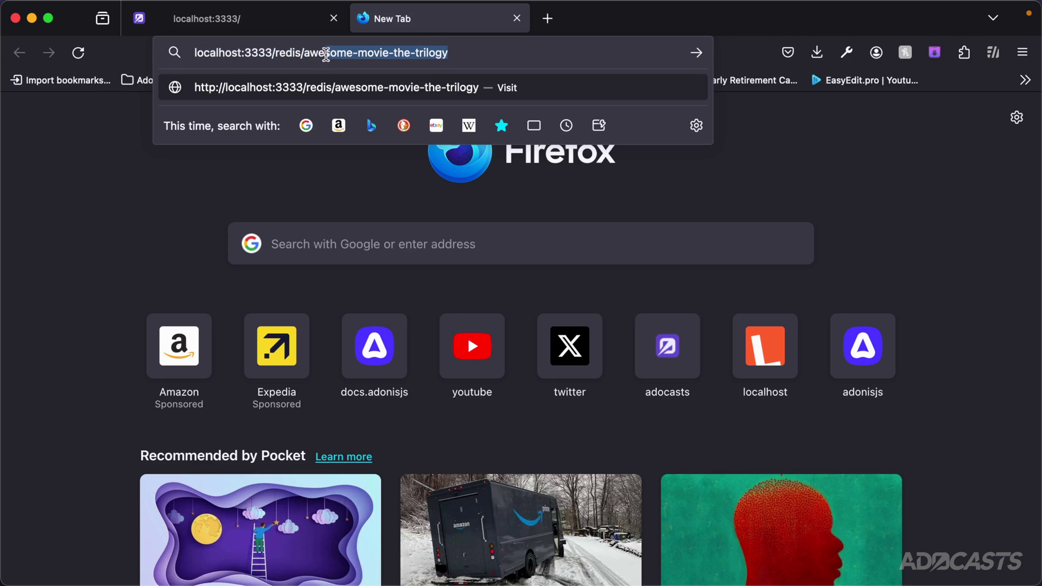
left_click_drag(305, 52, 459, 52)
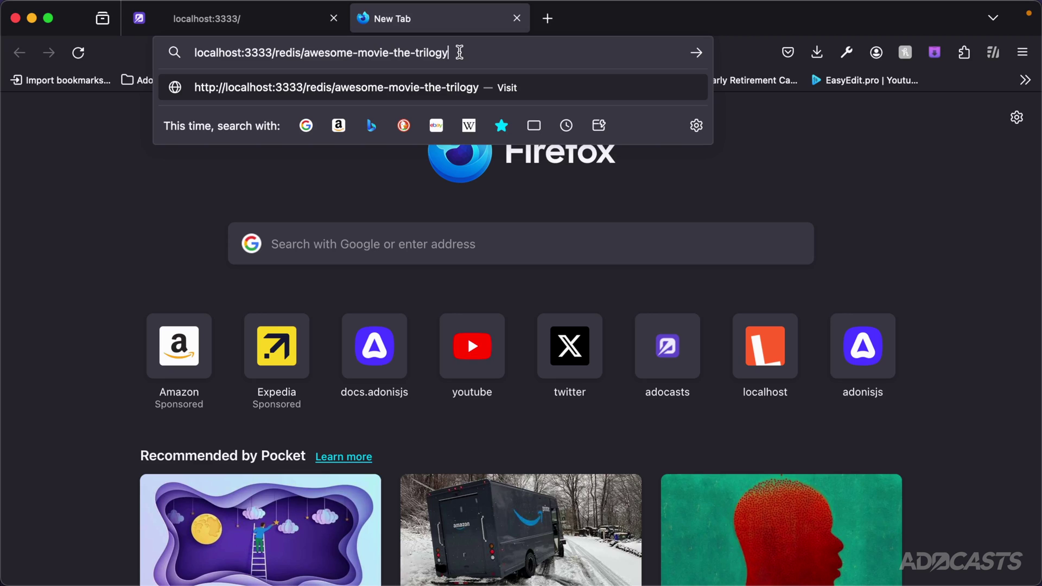
key("Return")
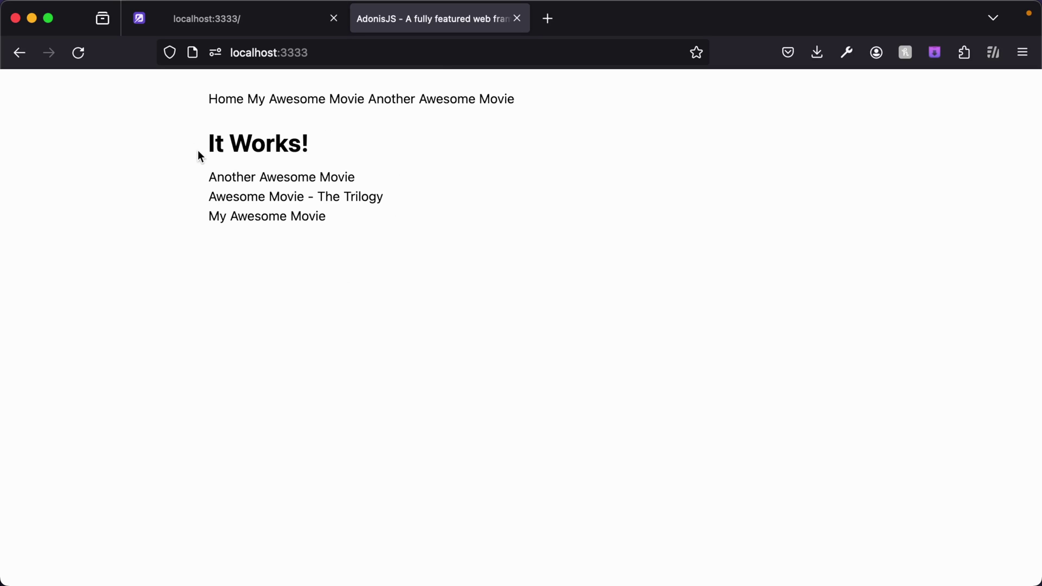
Reload the original error tab twice to confirm the movie list loads, then close the second tab.
left_click(244, 23)
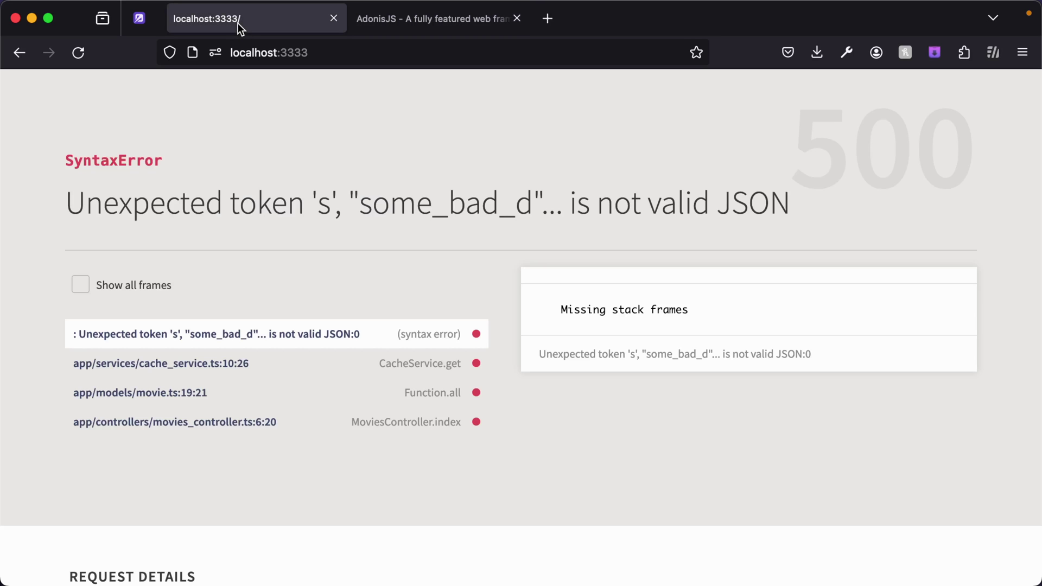
left_click(79, 52)
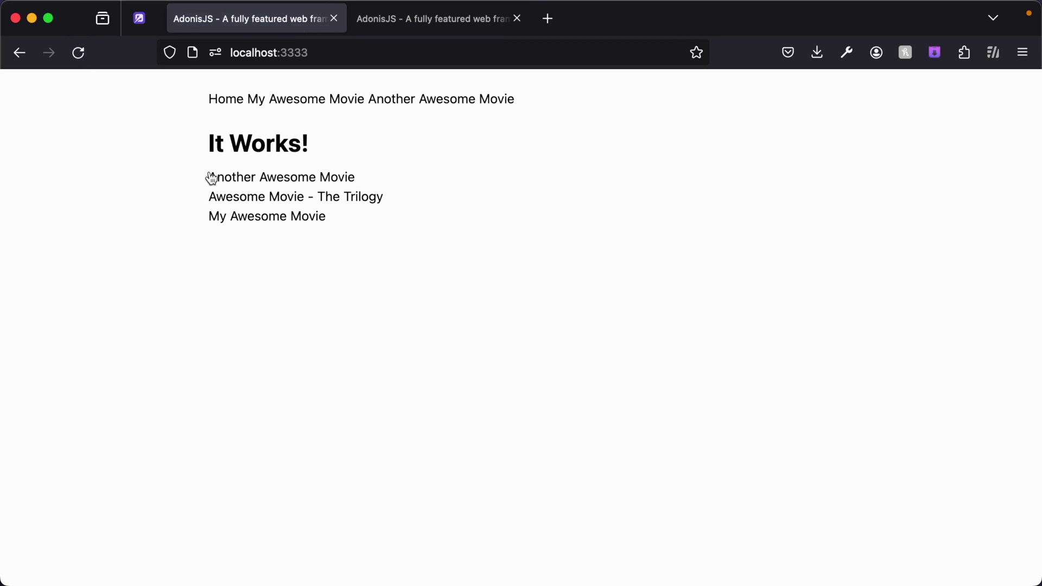
left_click(78, 52)
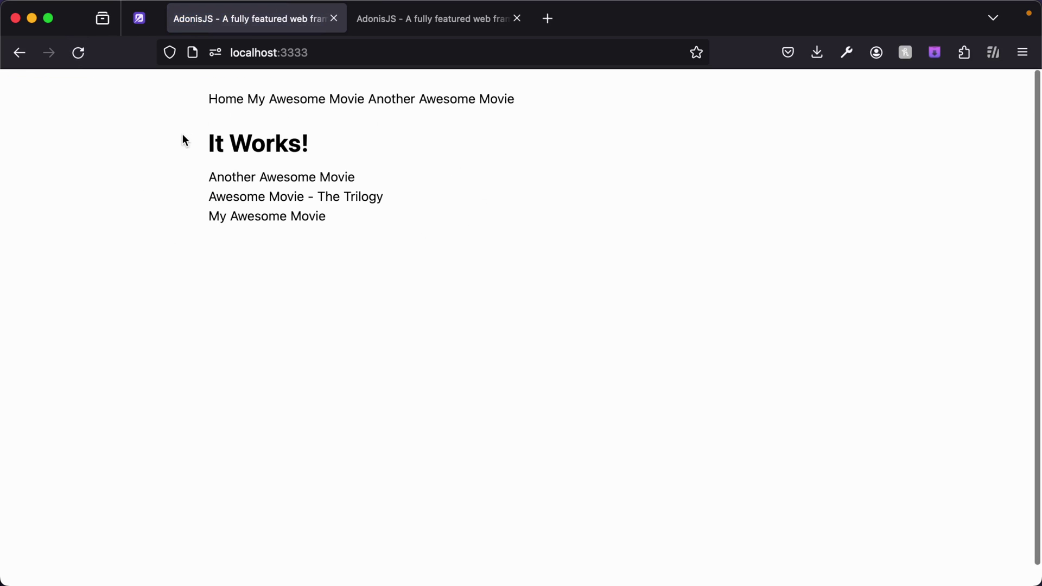
left_click(516, 18)
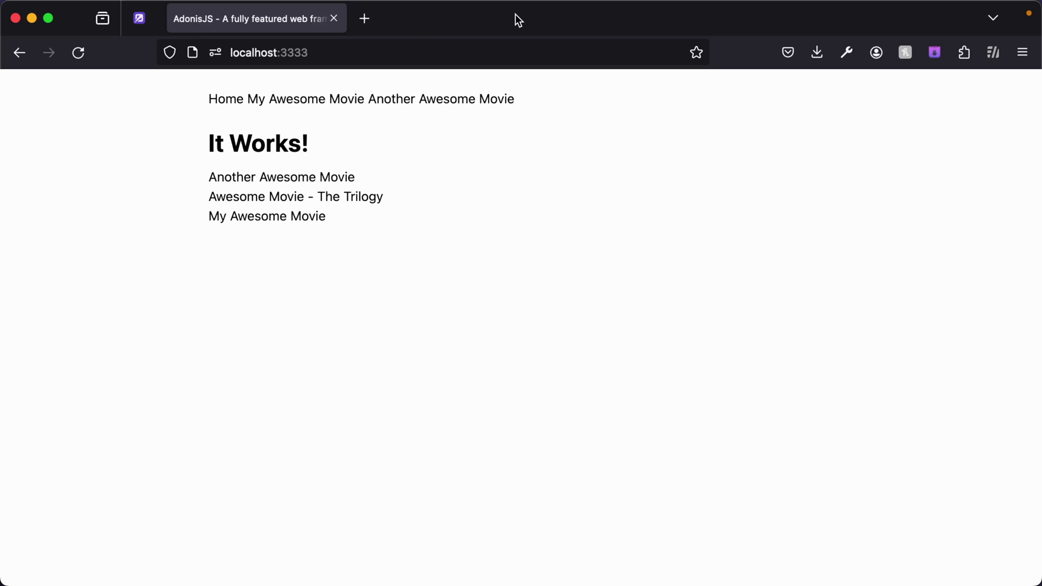
Review the Cache Hit log lines, then stop and relaunch npm run dev in Terminal.
key("super+Tab")
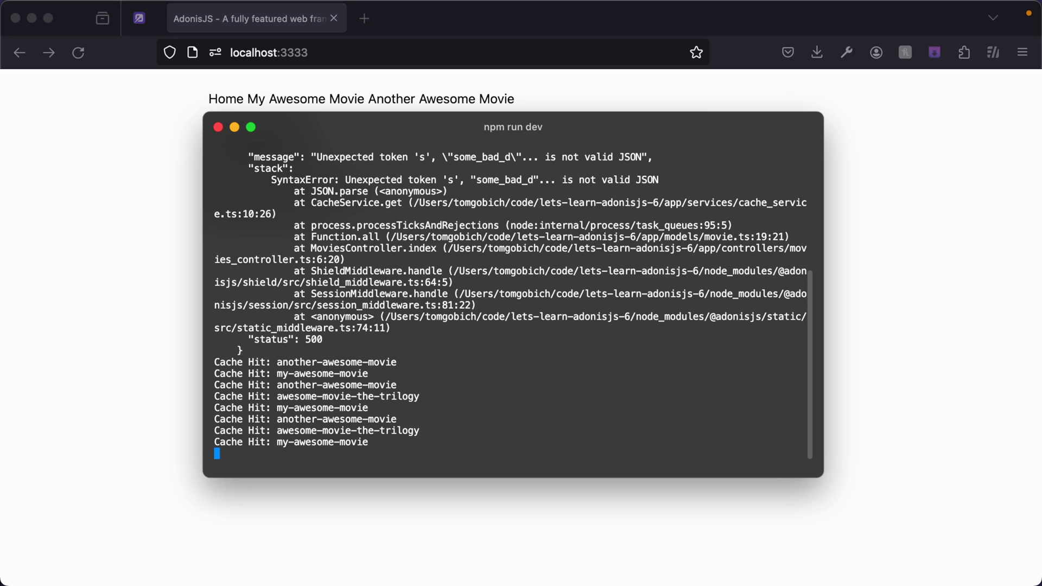
left_click_drag(412, 445, 205, 399)
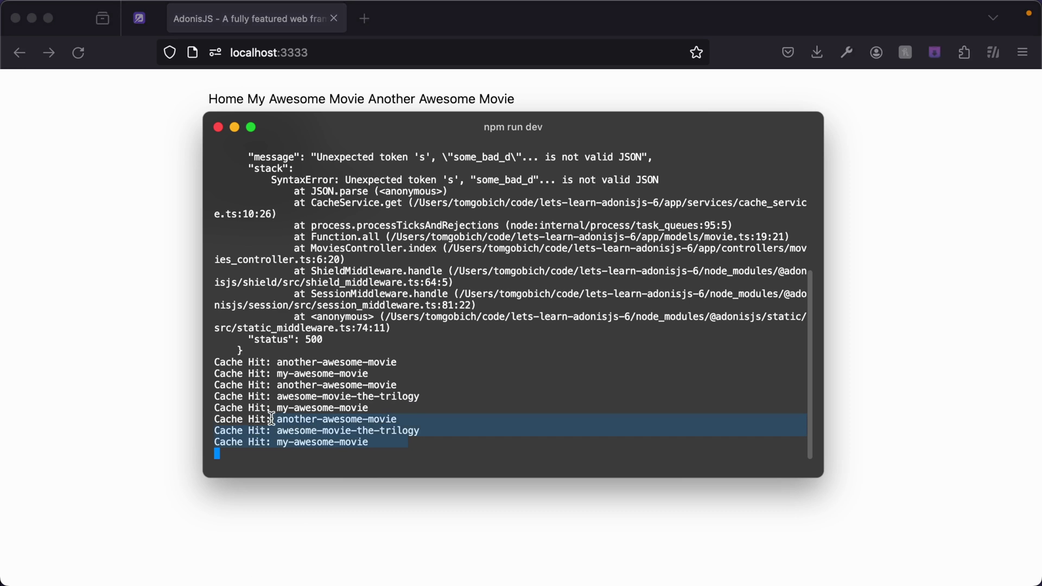
left_click(455, 430)
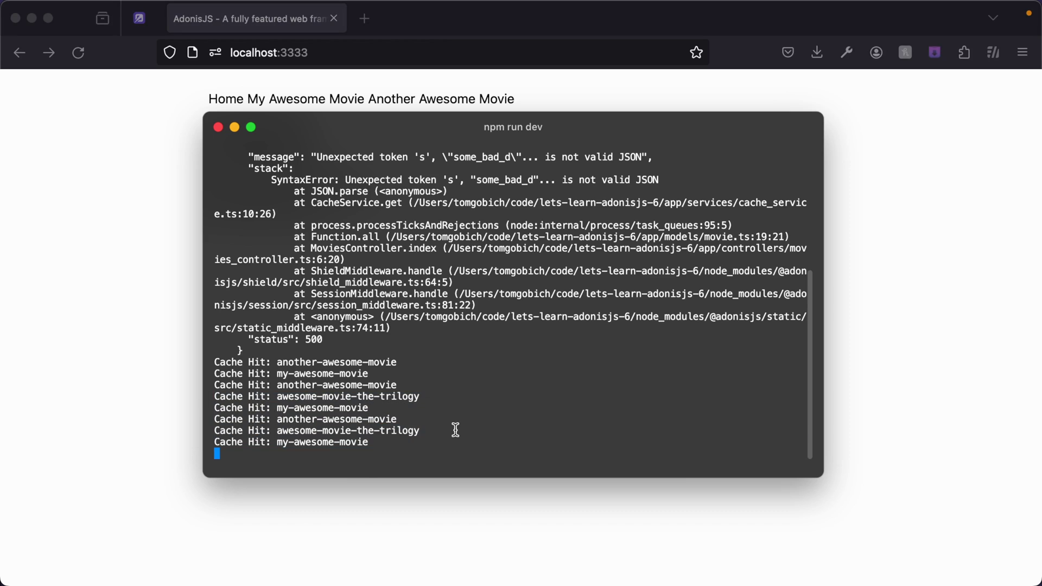
key("ctrl+c")
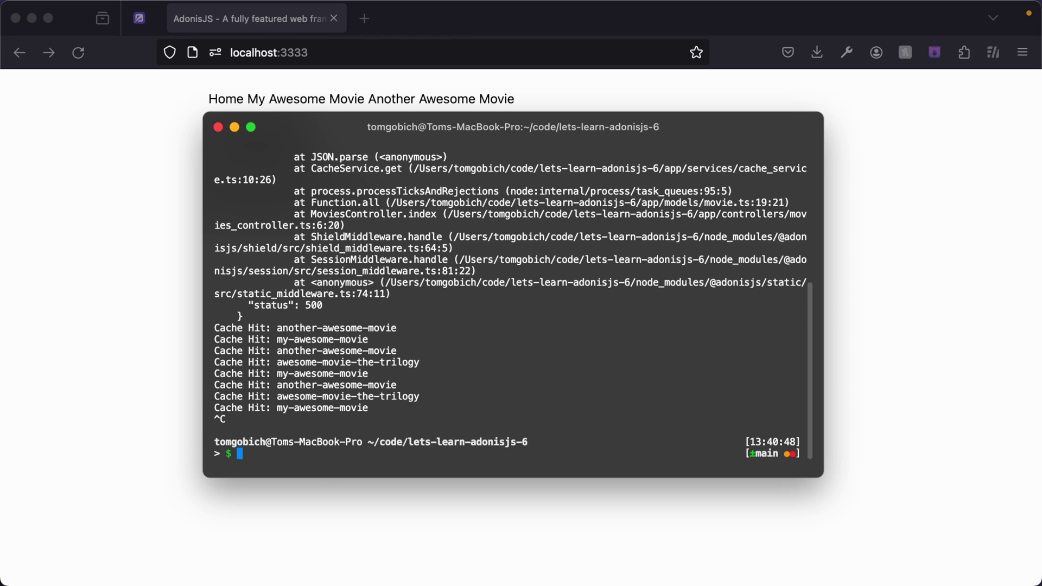
type("npm run dev")
key("Return")
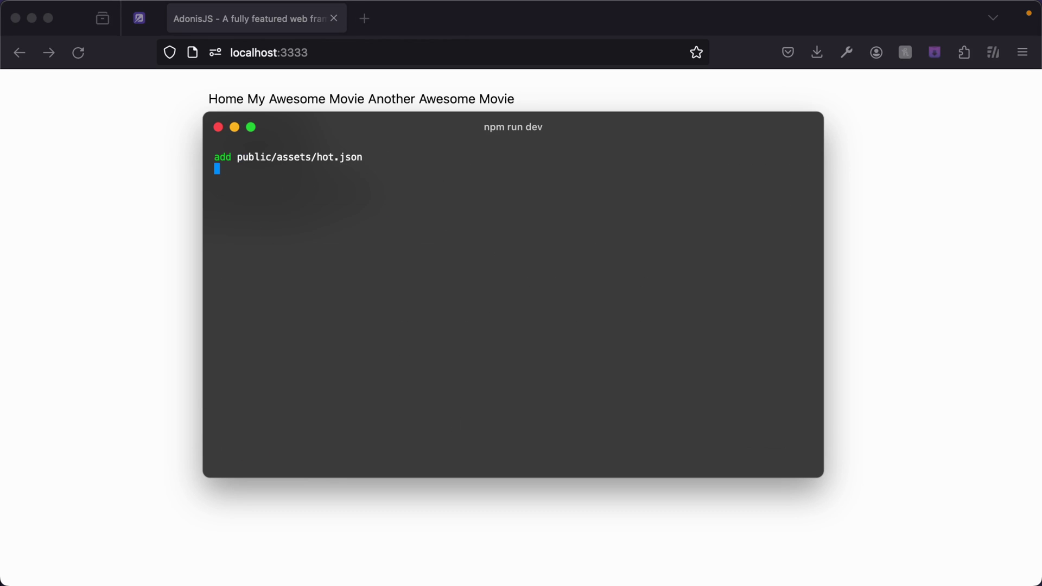
left_click(317, 51)
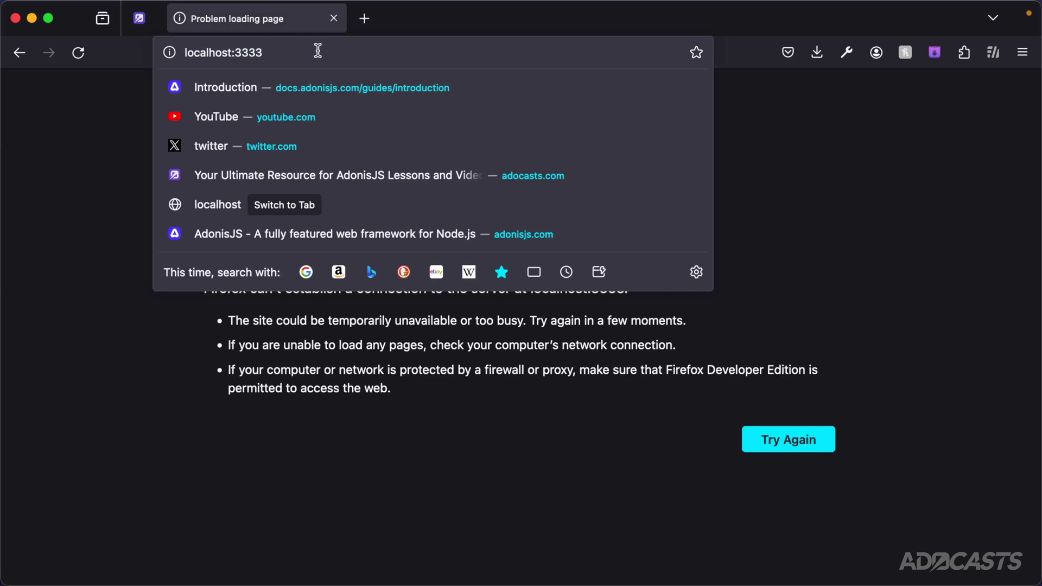
type("localhost:3333/")
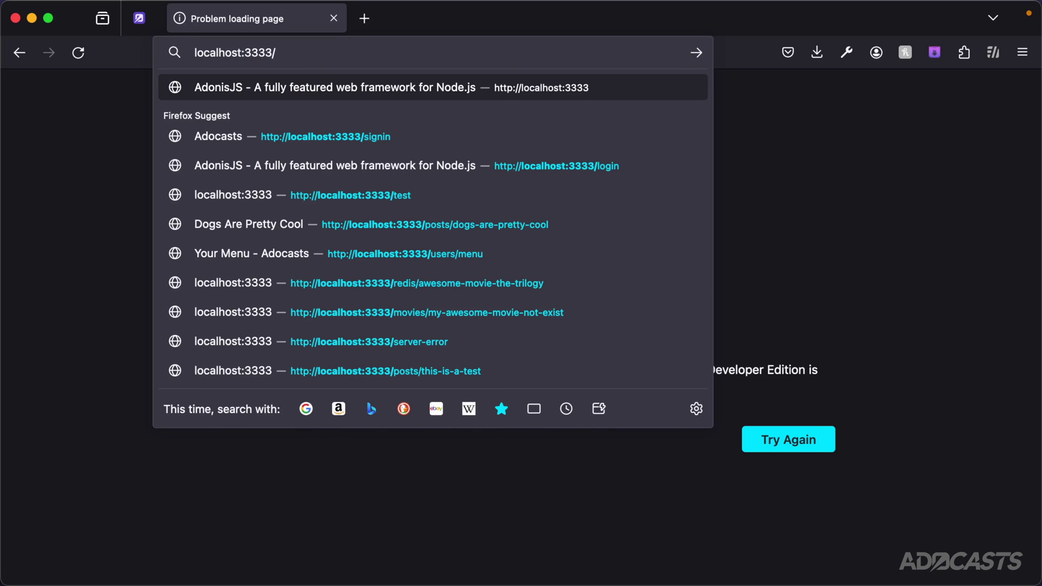
type("redis/flush")
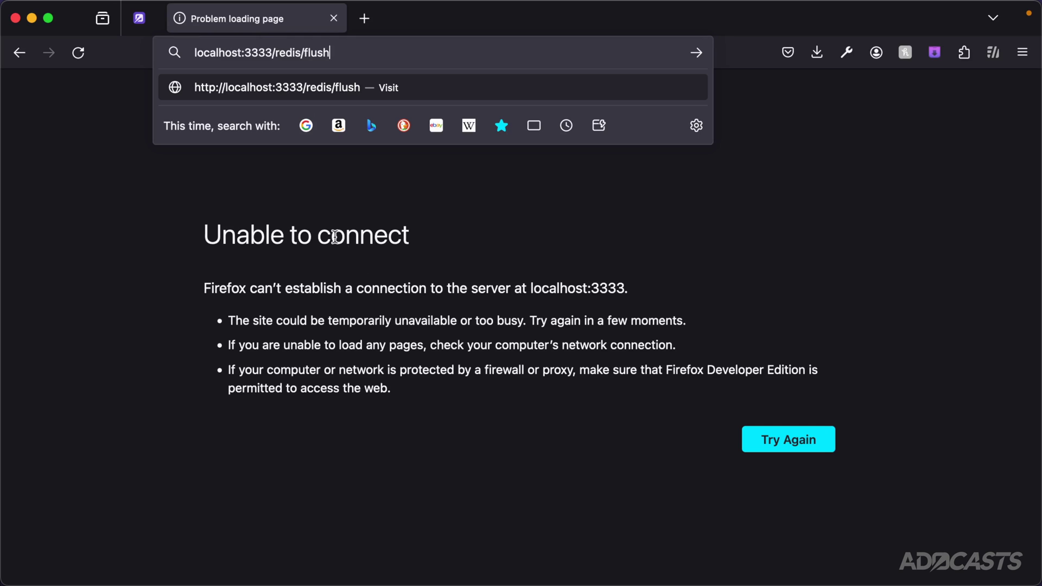
Visit localhost:3333/redis/flush to clear the entire Redis cache.
key("Return")
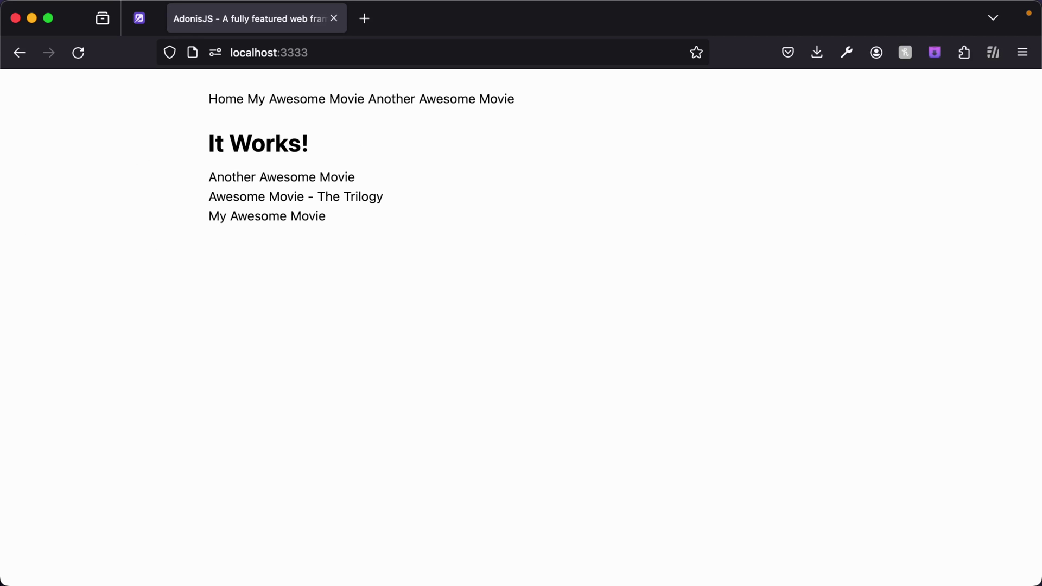
key("super+Tab")
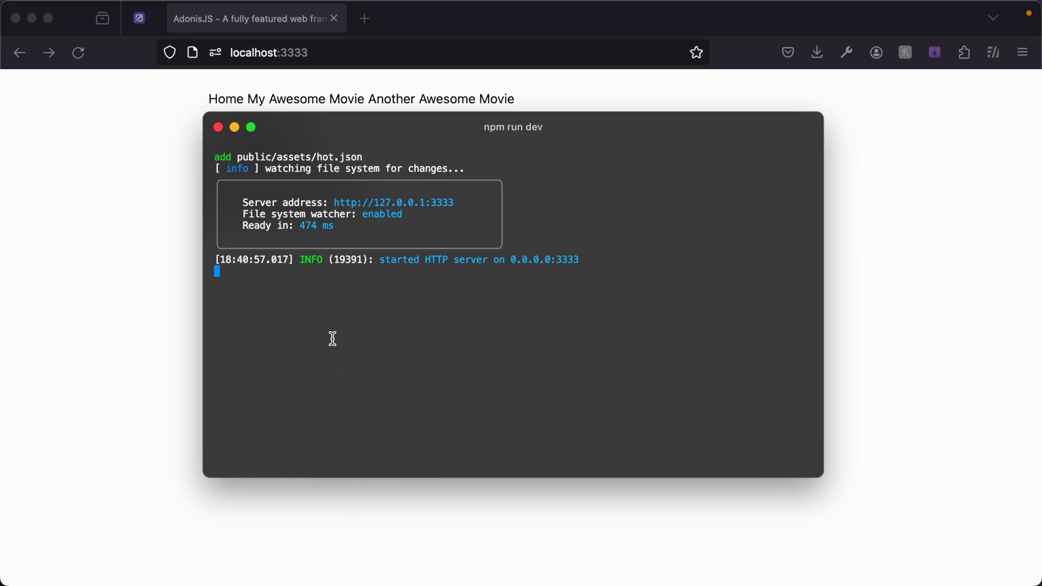
Reload the home page and highlight the three new Cache Hit lines in the server log.
left_click(79, 54)
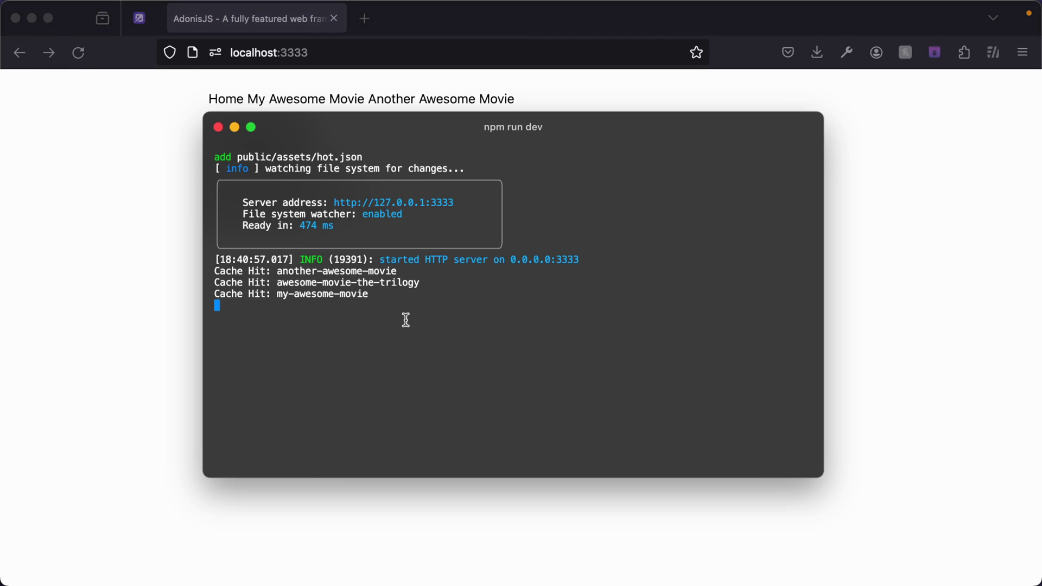
left_click_drag(399, 308, 215, 270)
left_click(419, 312)
left_click_drag(388, 294, 218, 293)
left_click(415, 295)
left_click_drag(423, 300, 210, 271)
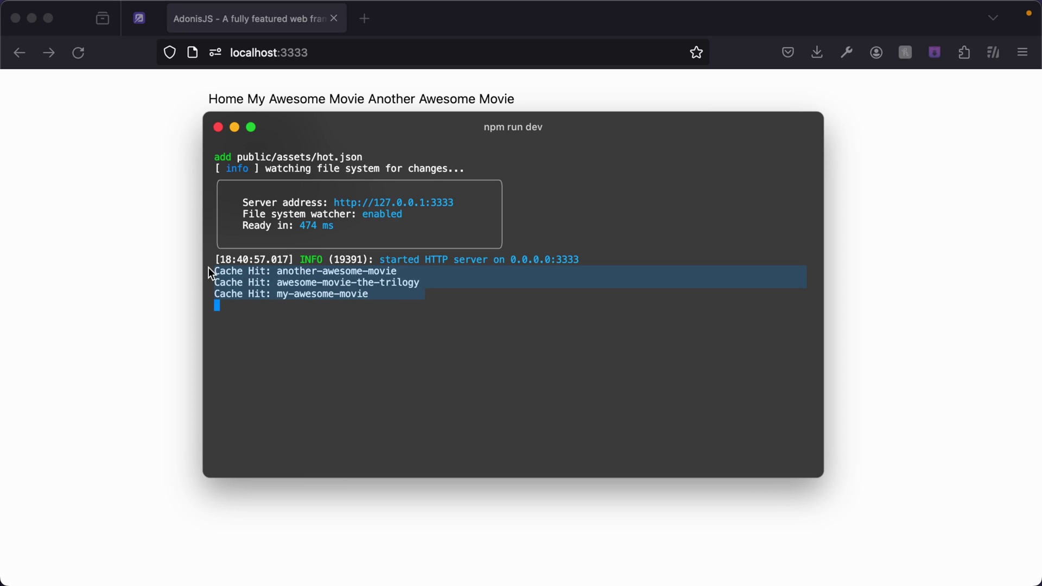
left_click(31, 18)
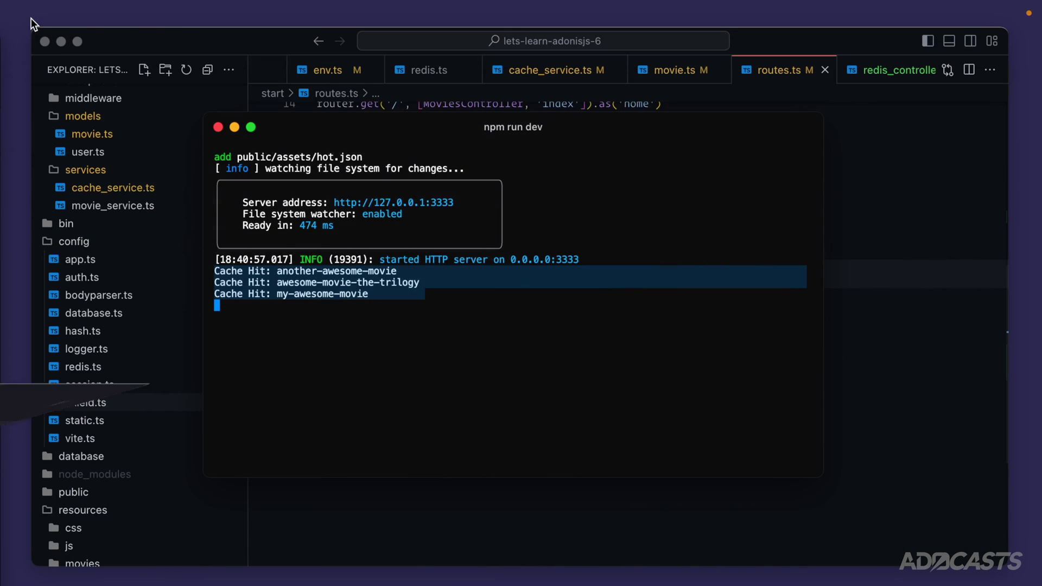
Change router.get to router.delete on the flush and destroy routes, lines 21 and 22.
left_click(278, 48)
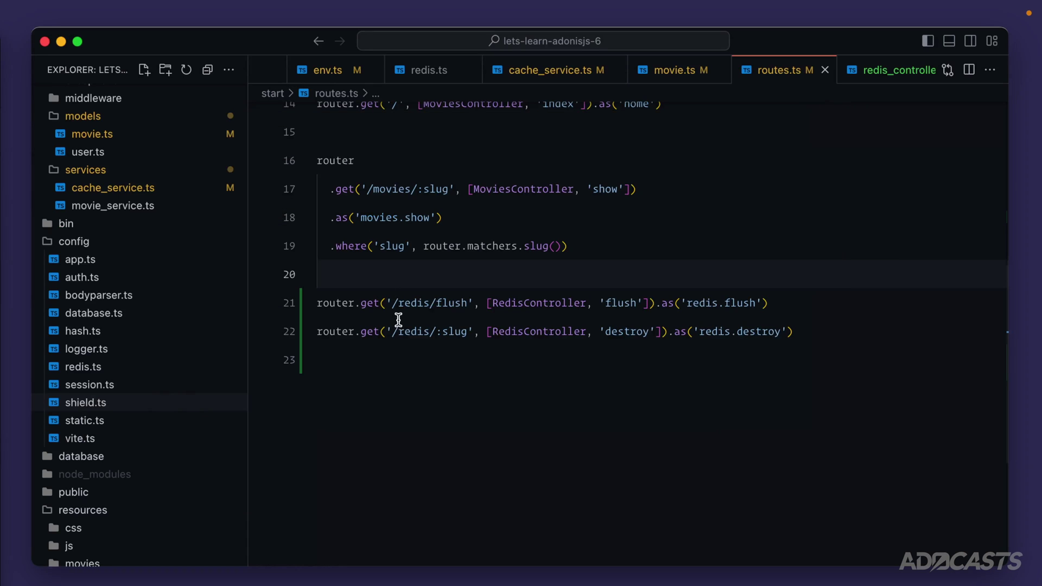
double_click(369, 303)
type("delete")
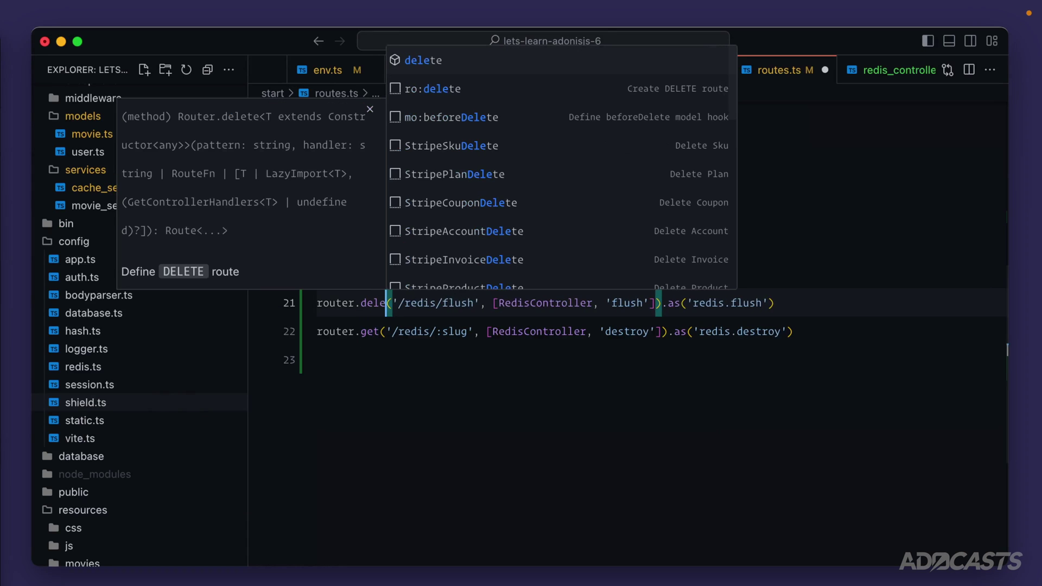
left_click(398, 332)
double_click(370, 331)
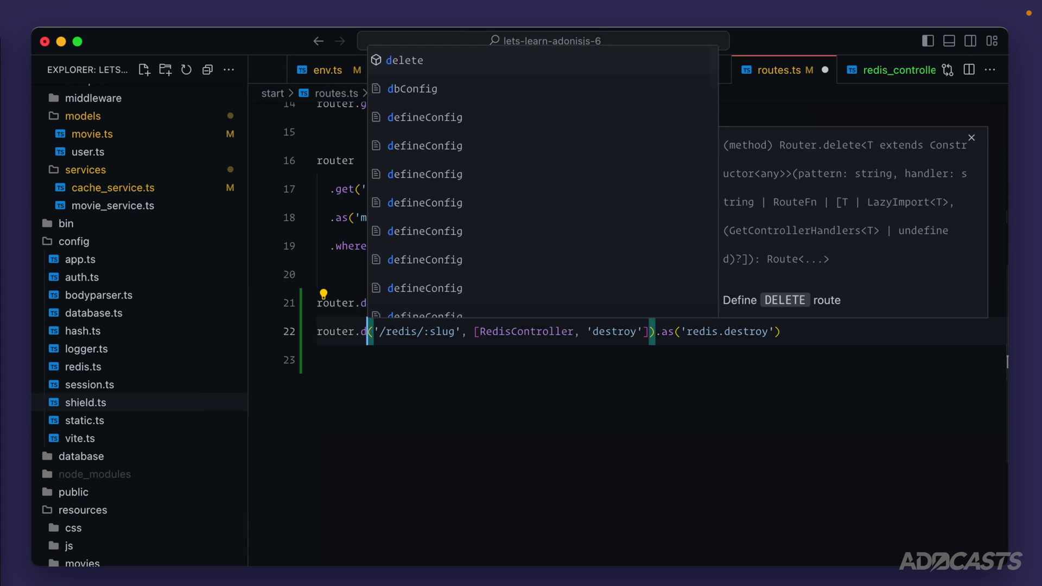
type("elete")
key("Escape")
key("shift+Up")
key("shift+Up")
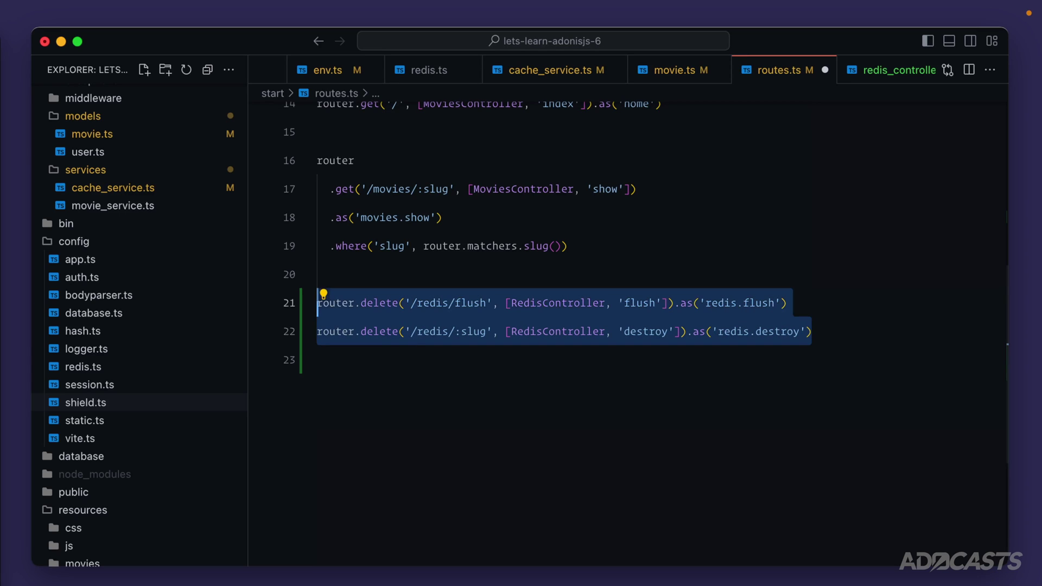
key("Right")
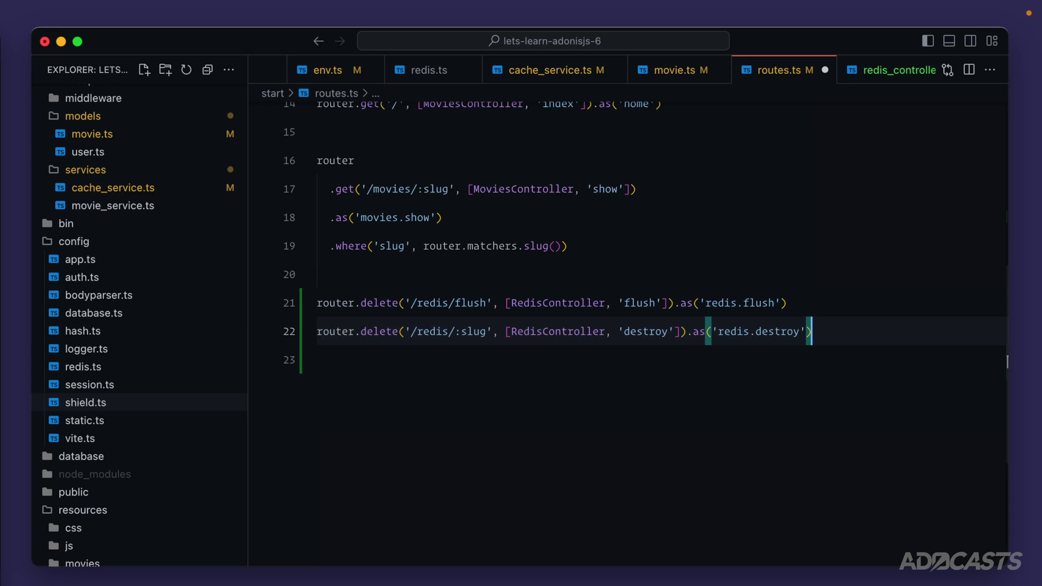